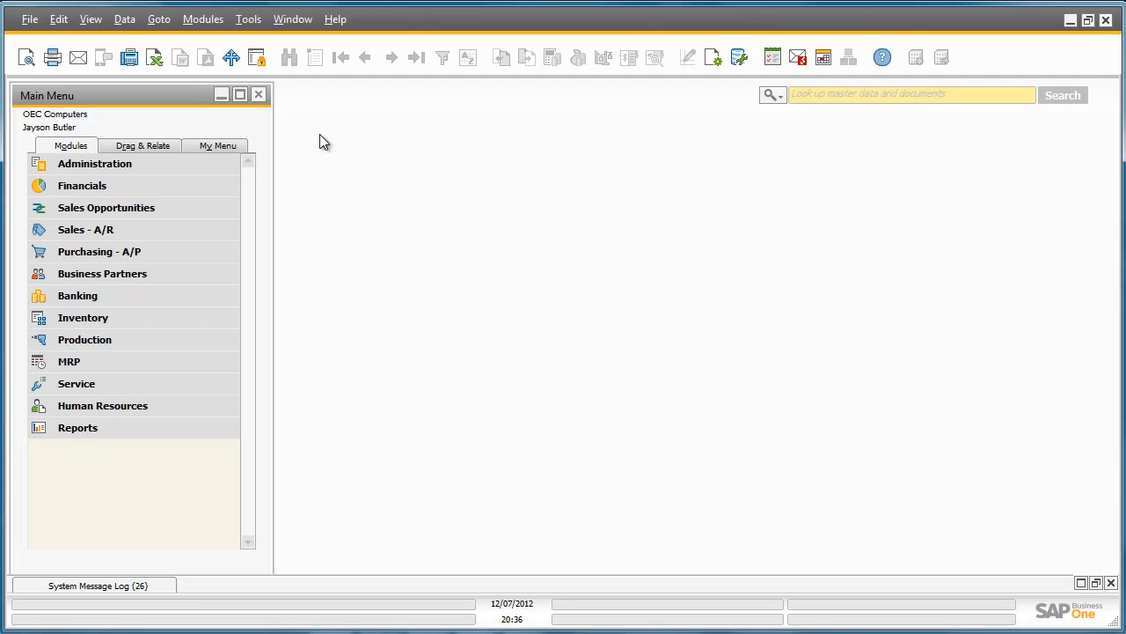
Step: Open the Implementation Tasks from the Implementation Center under Administration, System Initialization
{"action": "left_click", "coordinate": [223, 168]}
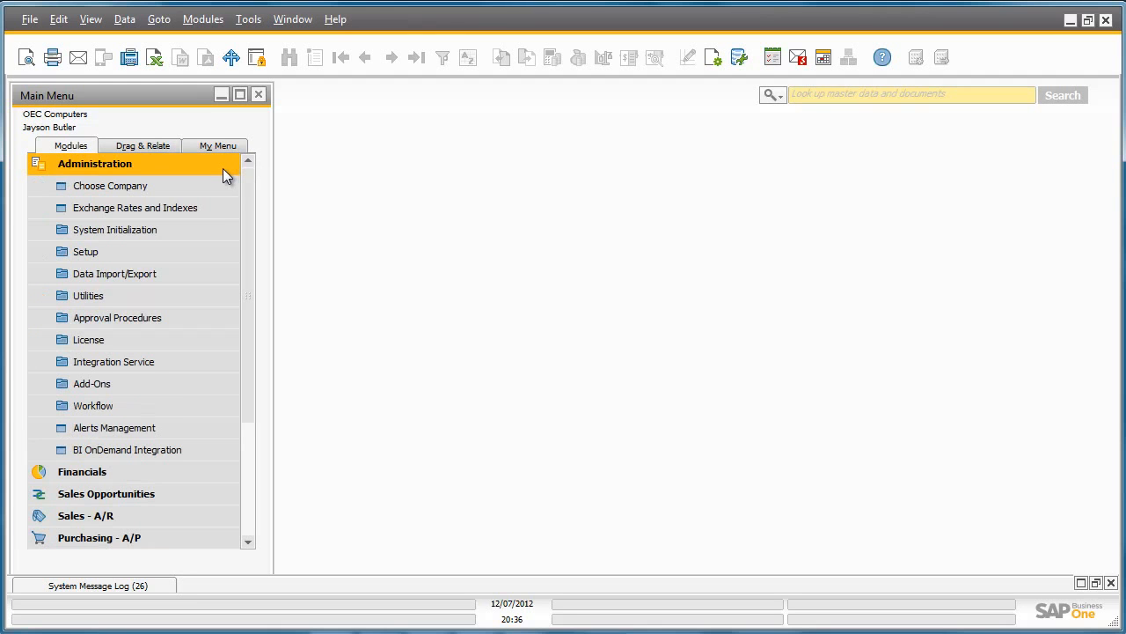
{"action": "left_click", "coordinate": [214, 233]}
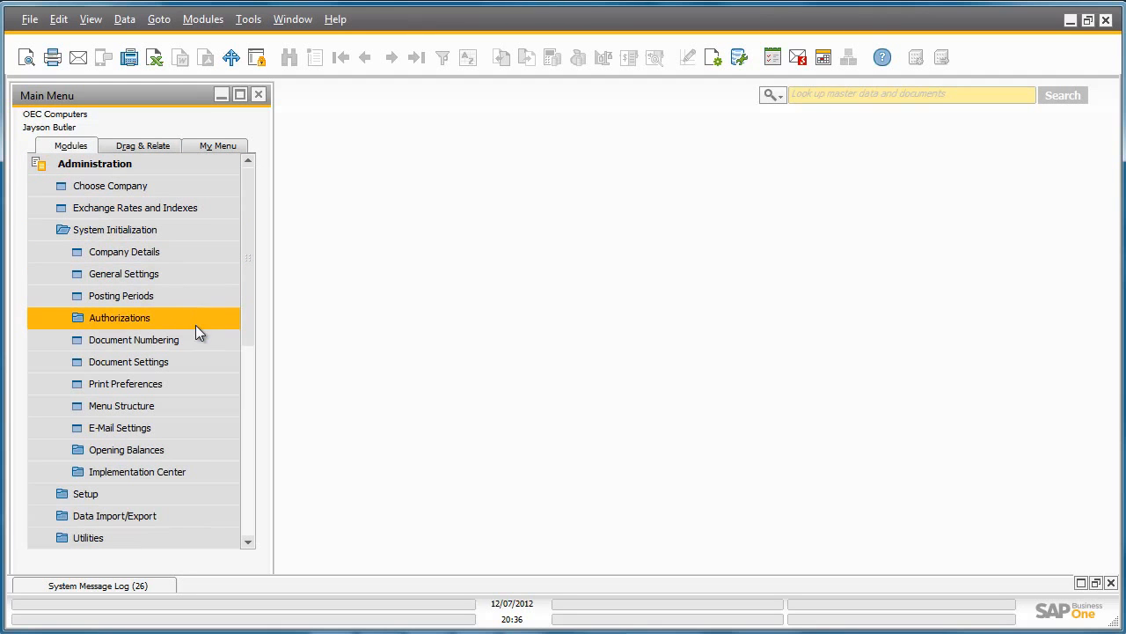
{"action": "left_click", "coordinate": [196, 475]}
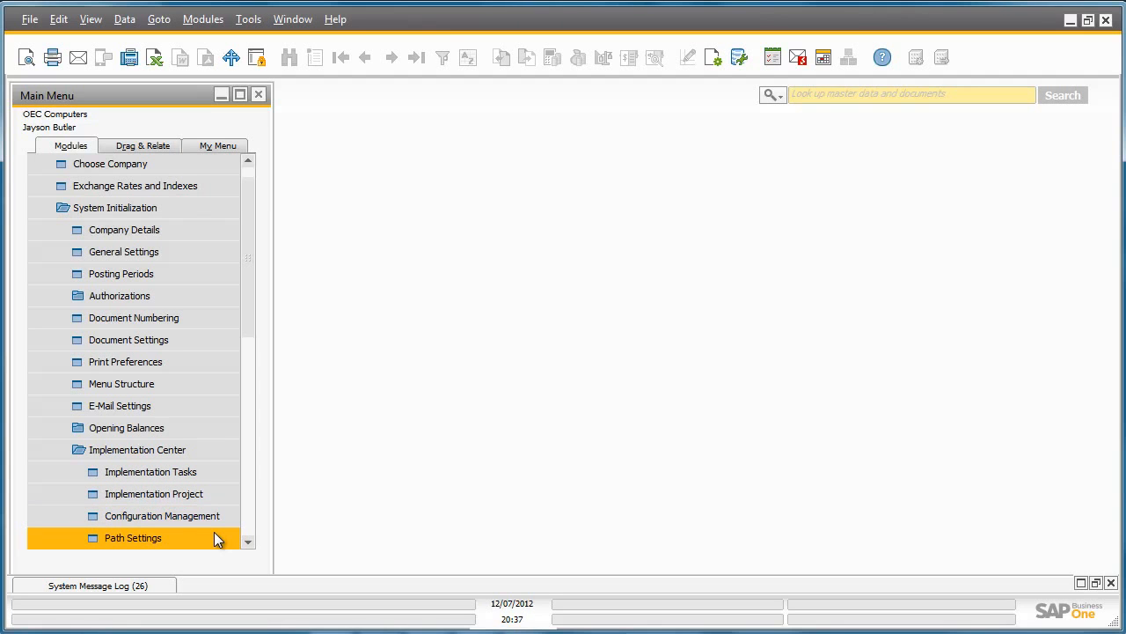
{"action": "left_click", "coordinate": [218, 476]}
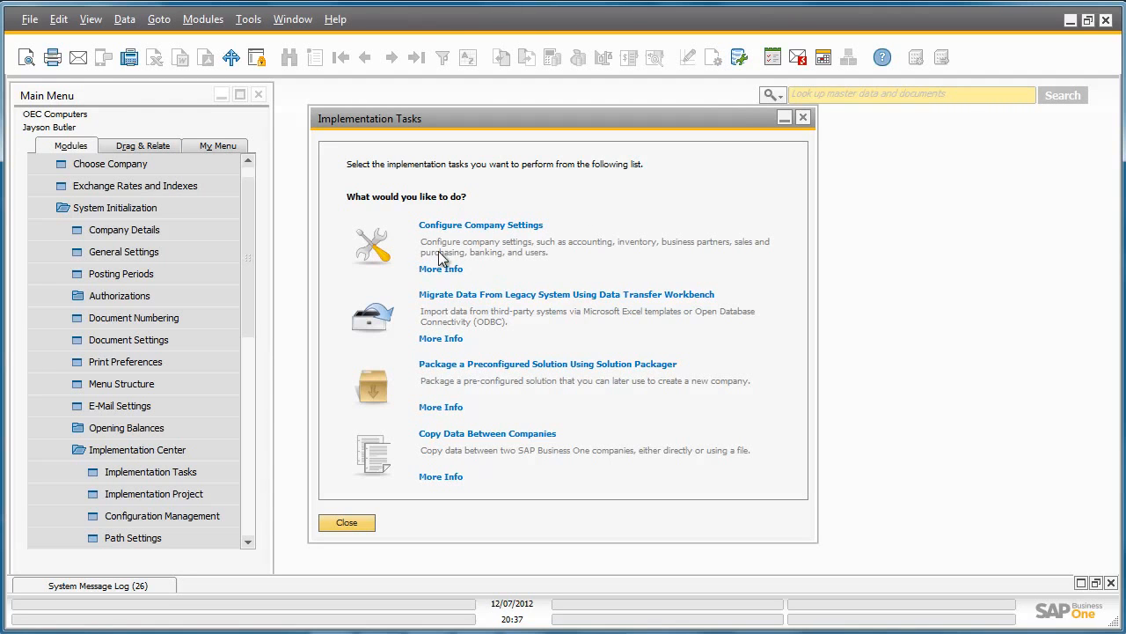
Step: Start the Configure Company Settings task, view the wizard's Welcome and Company Details pages, and close the wizard
{"action": "left_click", "coordinate": [378, 254]}
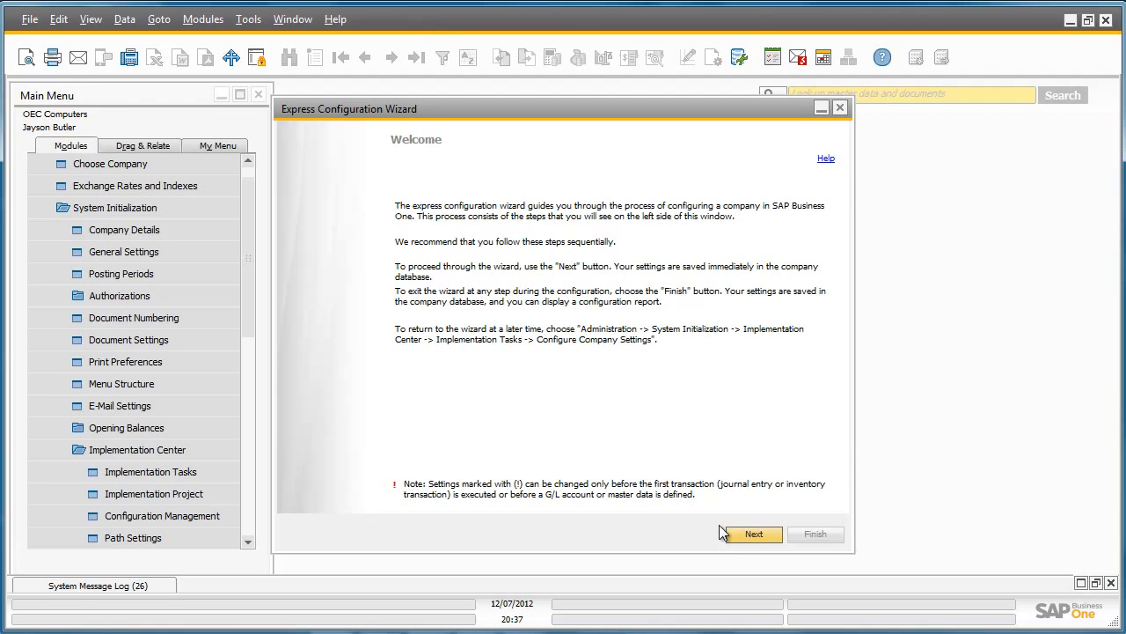
{"action": "left_click", "coordinate": [754, 534]}
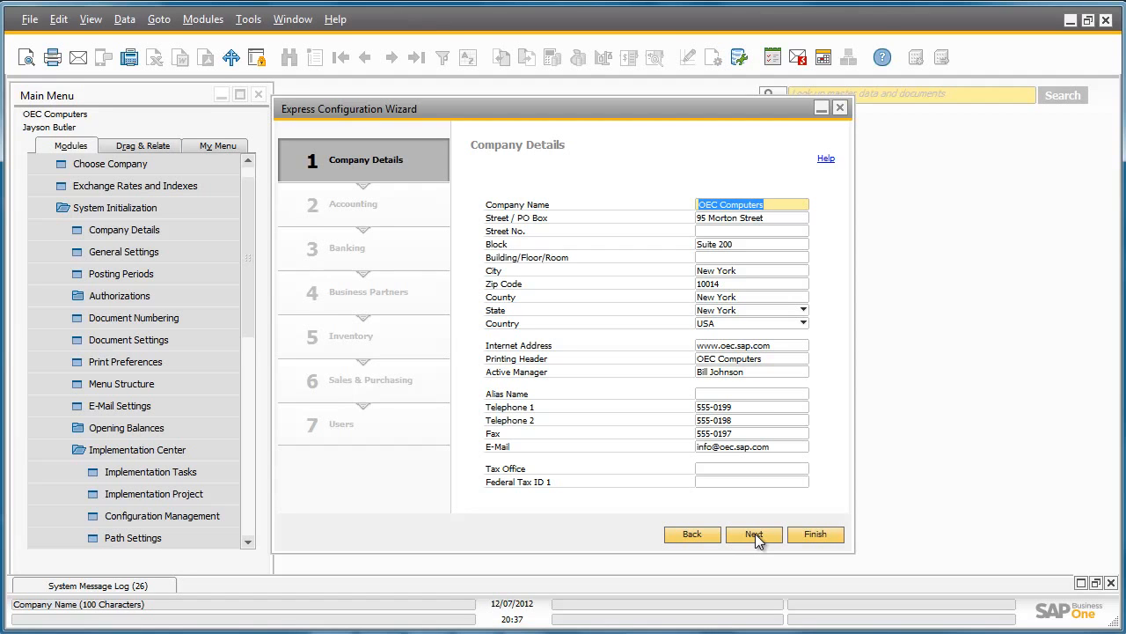
{"action": "left_click", "coordinate": [840, 108]}
Step: Launch the Data Transfer Workbench from the legacy data migration task, then dismiss its logon and close it
{"action": "left_click", "coordinate": [386, 335]}
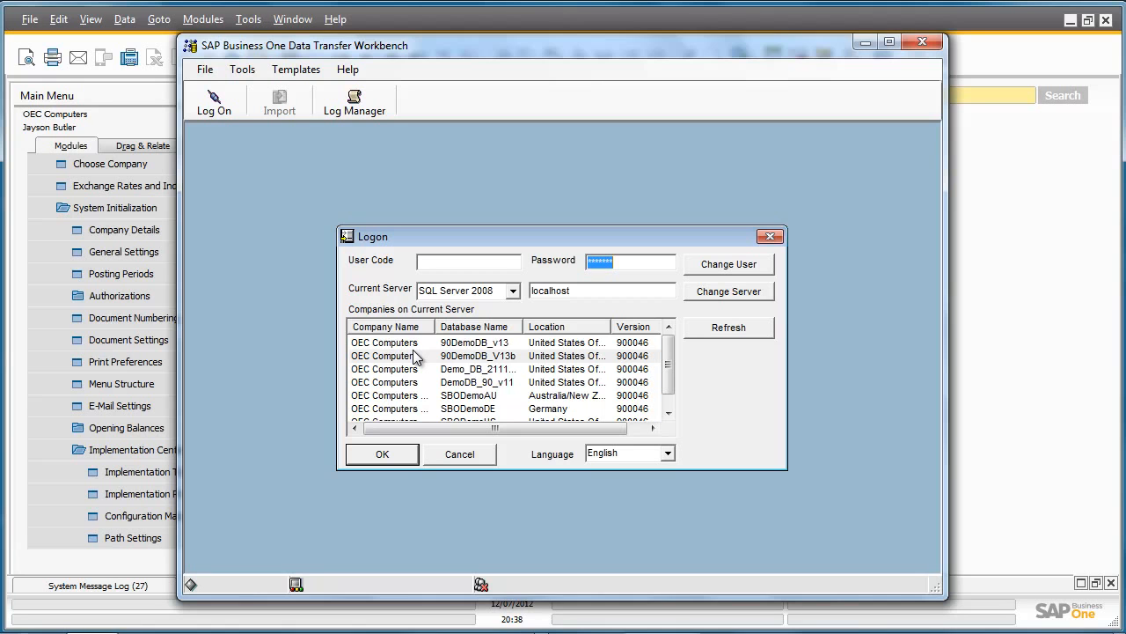
{"action": "left_click", "coordinate": [770, 236]}
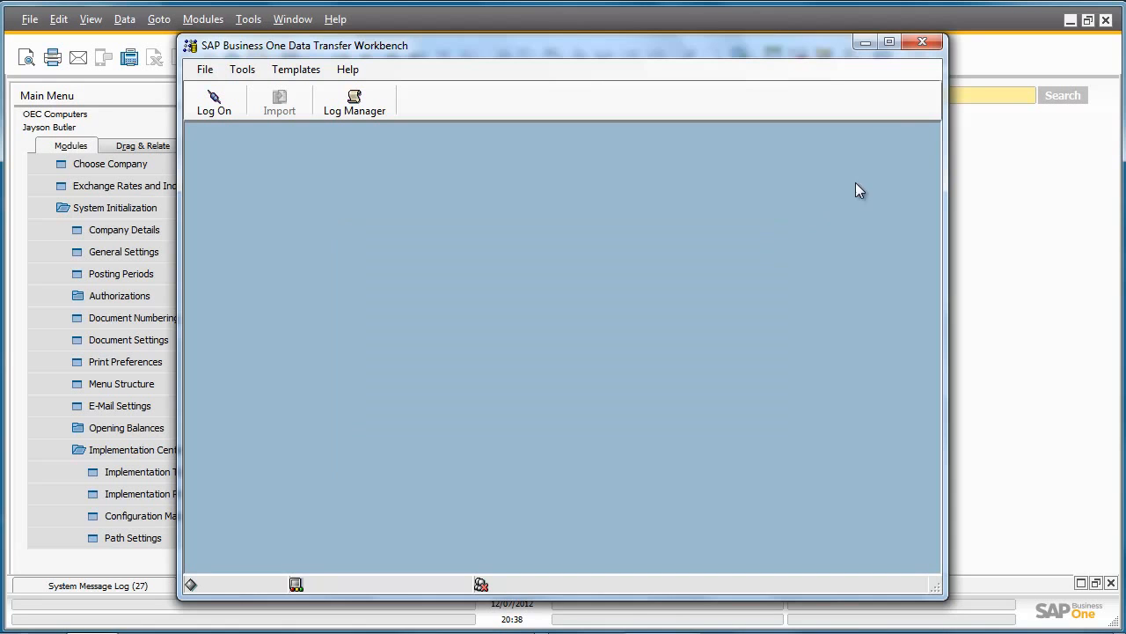
{"action": "left_click", "coordinate": [917, 43]}
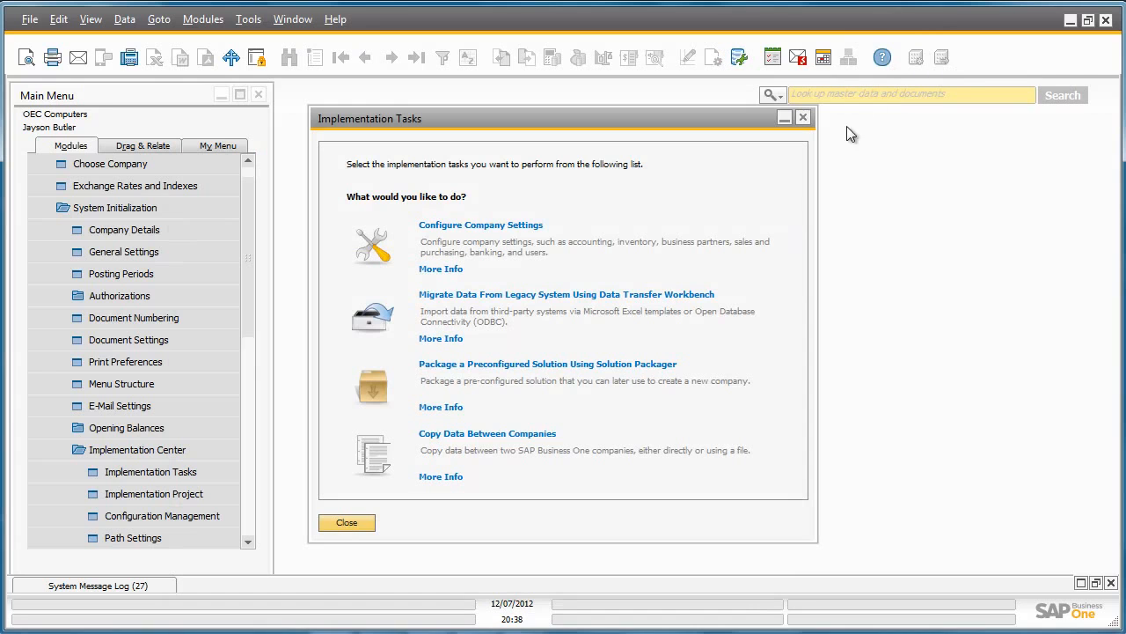
Step: Start the Solution Packager, view its Introduction and Solution Information pages, and cancel the packaging
{"action": "left_click", "coordinate": [395, 407]}
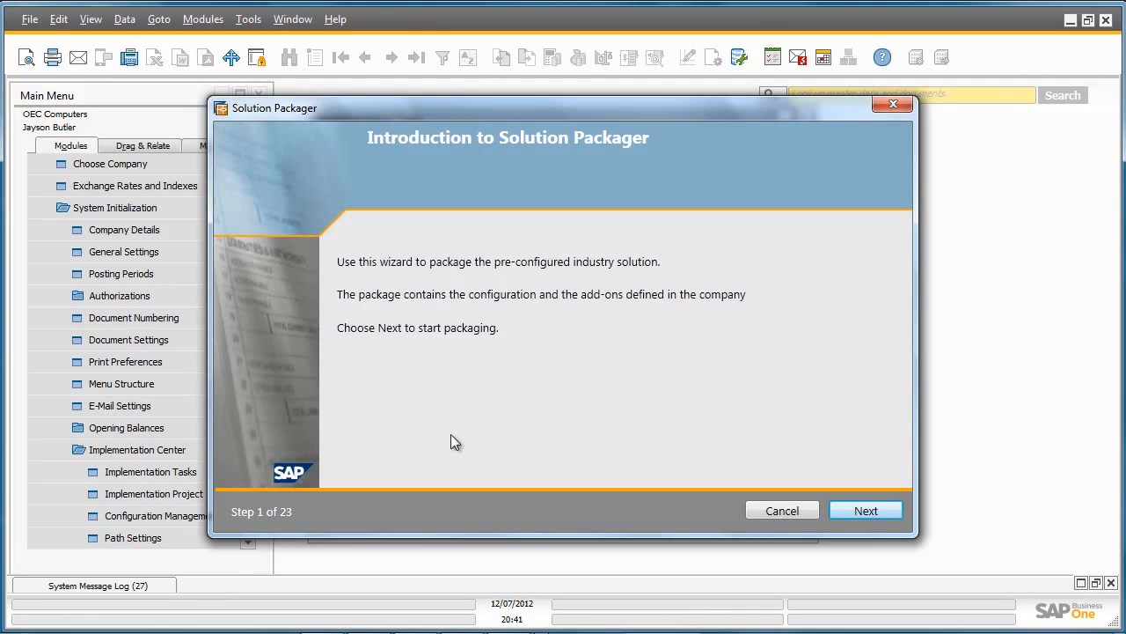
{"action": "left_click", "coordinate": [873, 511]}
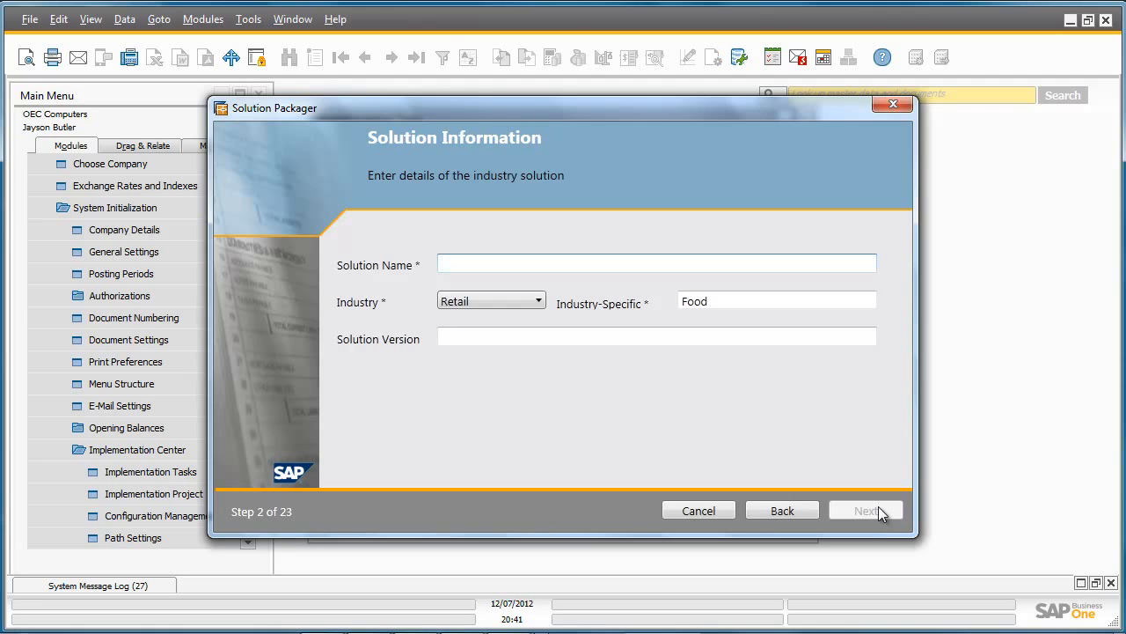
{"action": "left_click", "coordinate": [892, 103]}
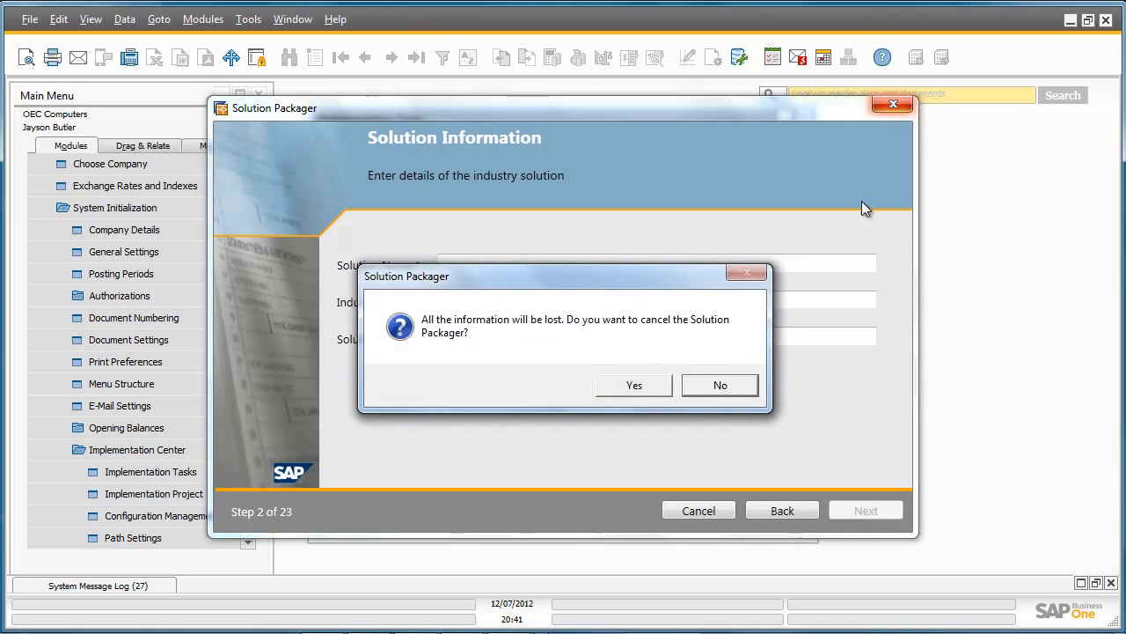
{"action": "left_click", "coordinate": [658, 386]}
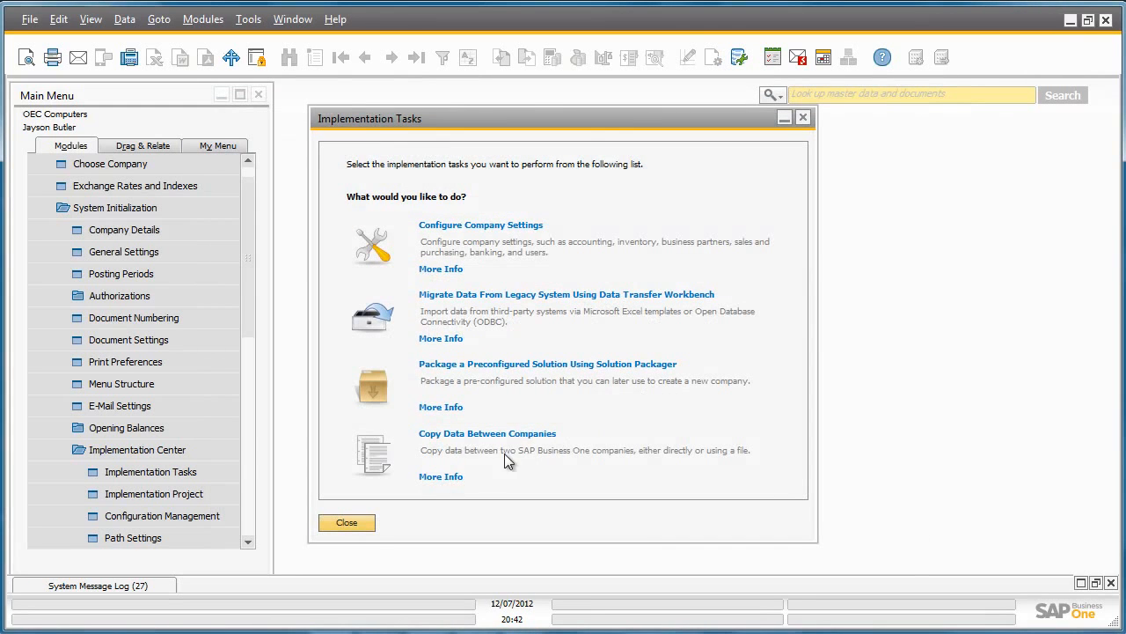
Step: Start Copy Data Between Companies and set it to copy to a file named companyA.qdf on the Desktop
{"action": "left_click", "coordinate": [373, 455]}
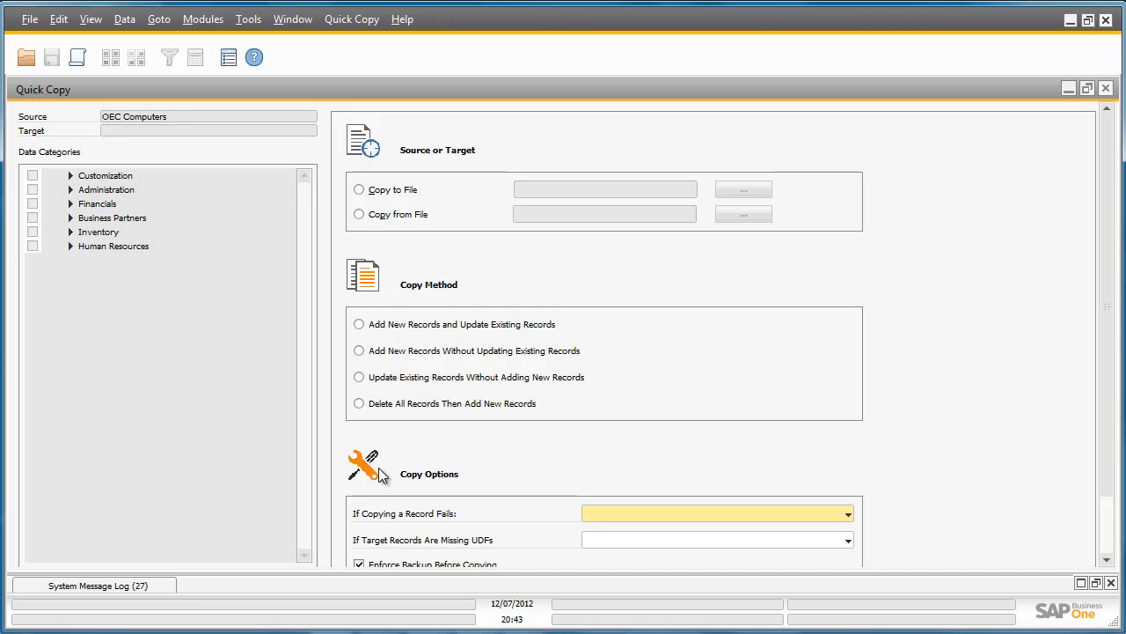
{"action": "left_click", "coordinate": [359, 191]}
{"action": "left_click", "coordinate": [744, 191]}
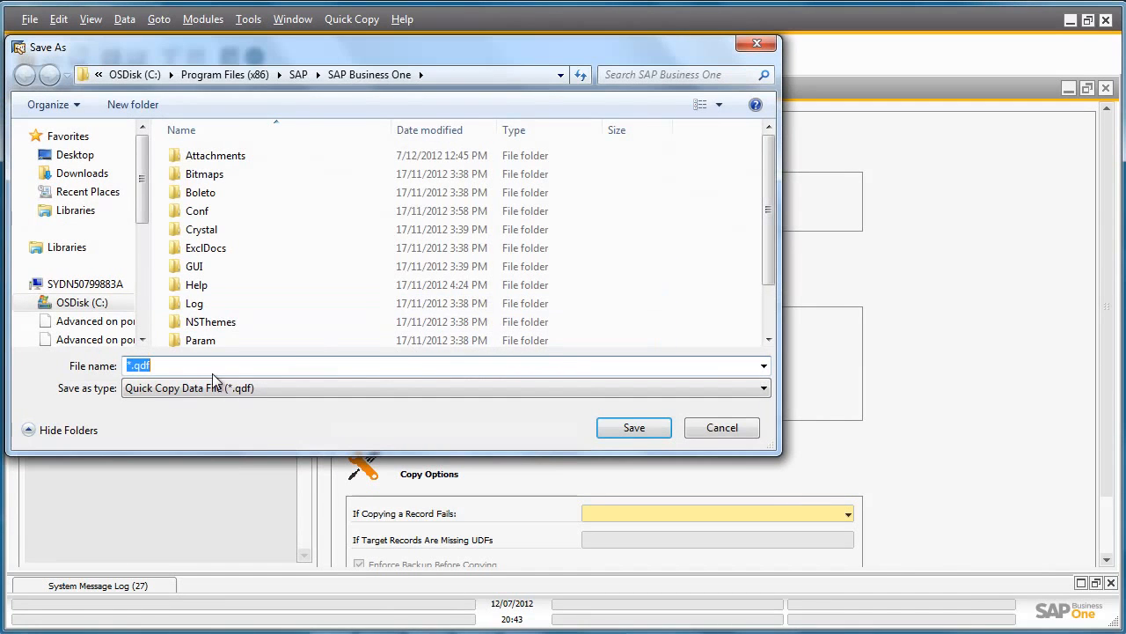
{"action": "left_click", "coordinate": [131, 368]}
{"action": "key", "text": "BackSpace"}
{"action": "type", "text": "companyA"}
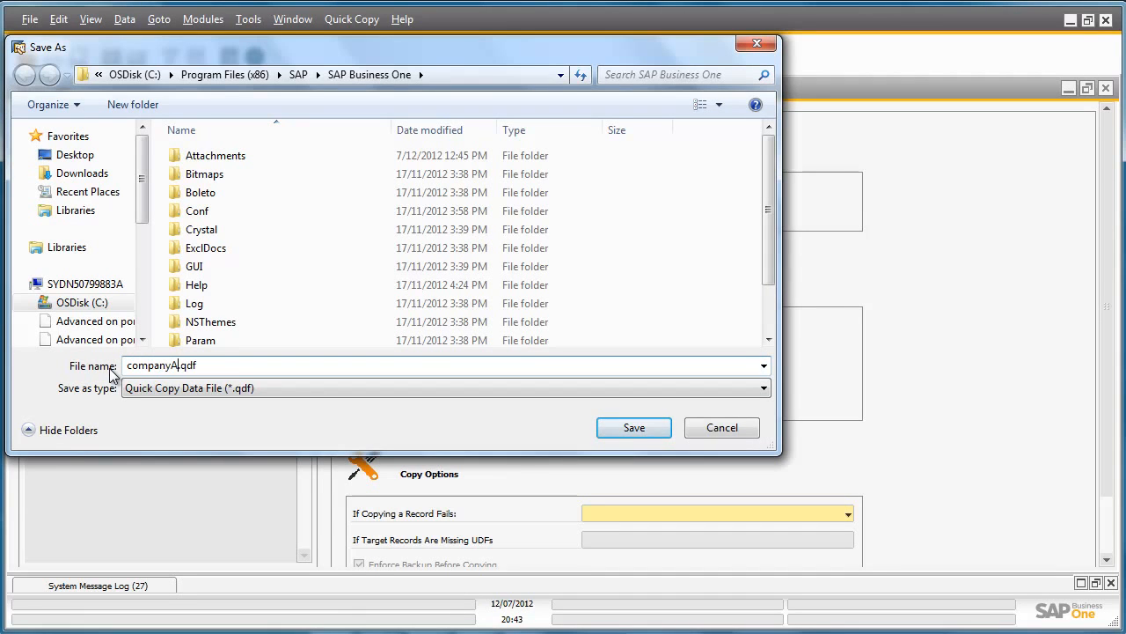
{"action": "left_click", "coordinate": [72, 155]}
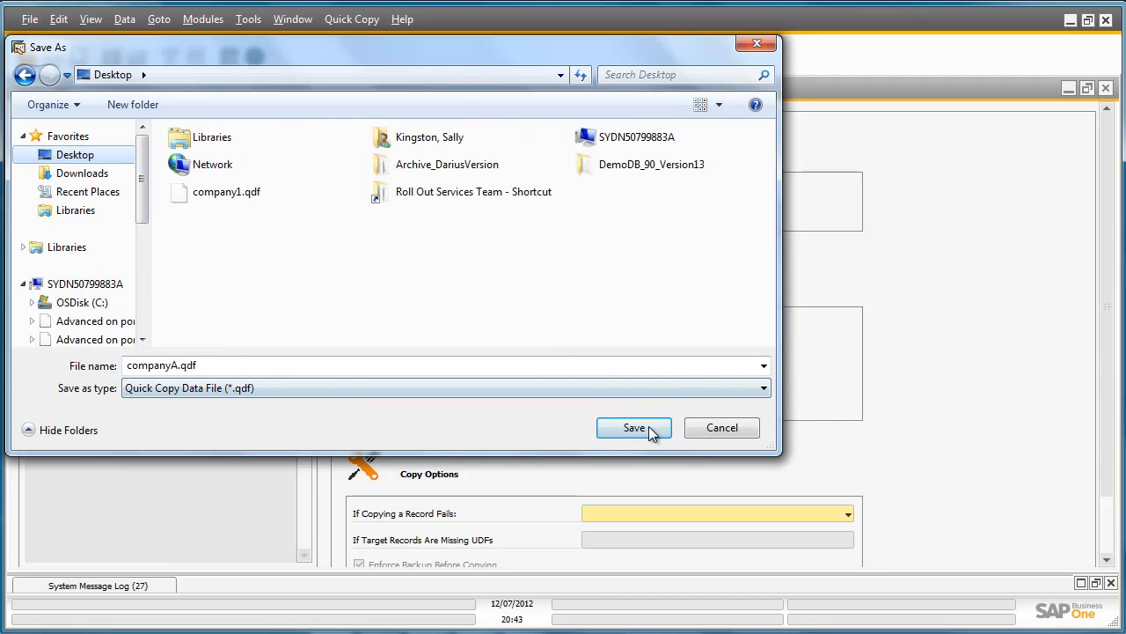
{"action": "left_click", "coordinate": [649, 427]}
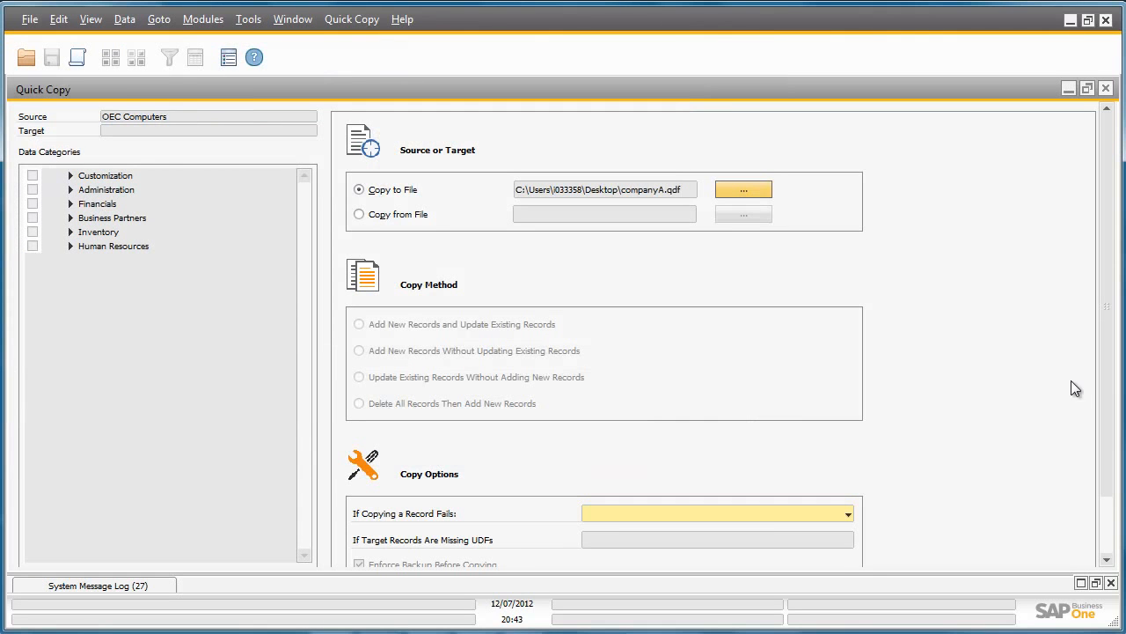
Step: Set the copy option for failed records to Continue Copy Process and confirm the Quick Copy settings
{"action": "left_click_drag", "start_coordinate": [1107, 382], "coordinate": [1111, 447]}
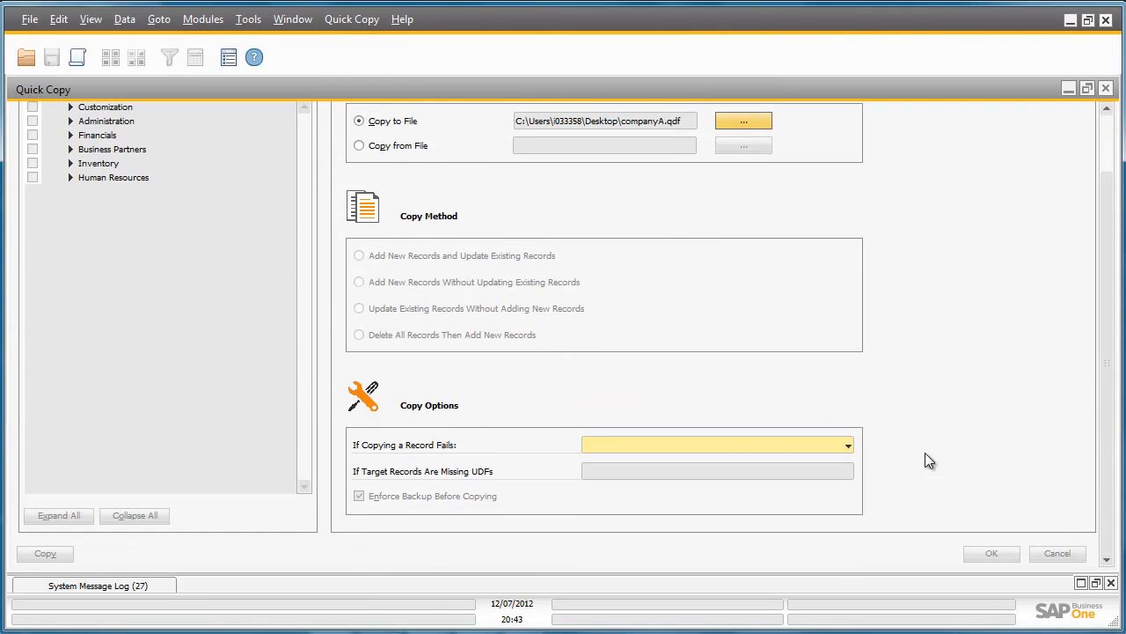
{"action": "left_click", "coordinate": [843, 446]}
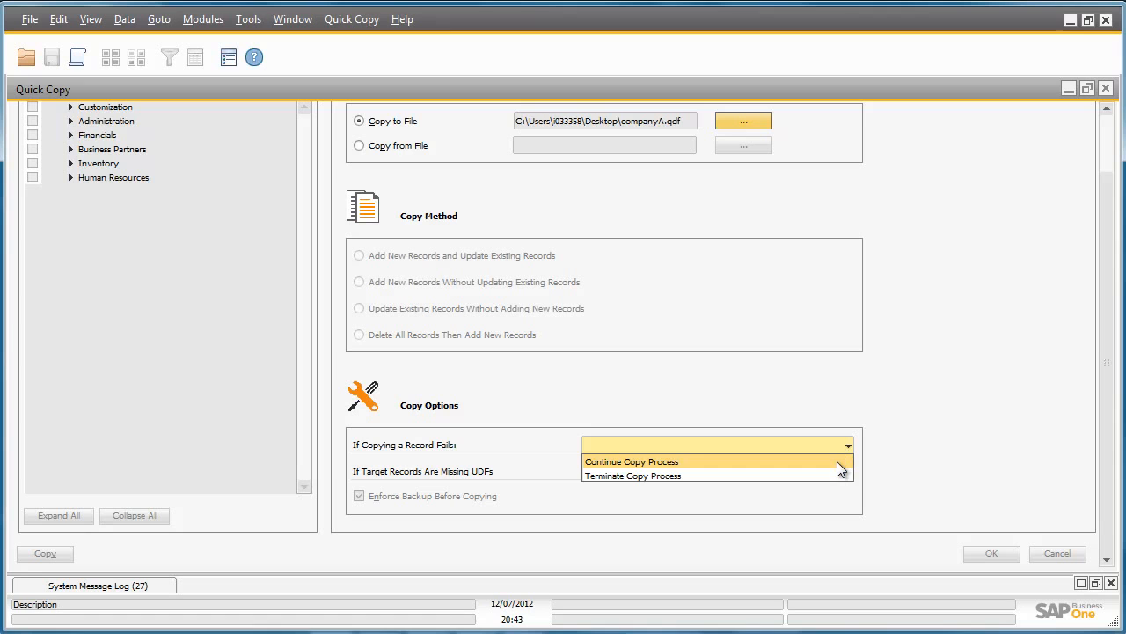
{"action": "left_click", "coordinate": [837, 461]}
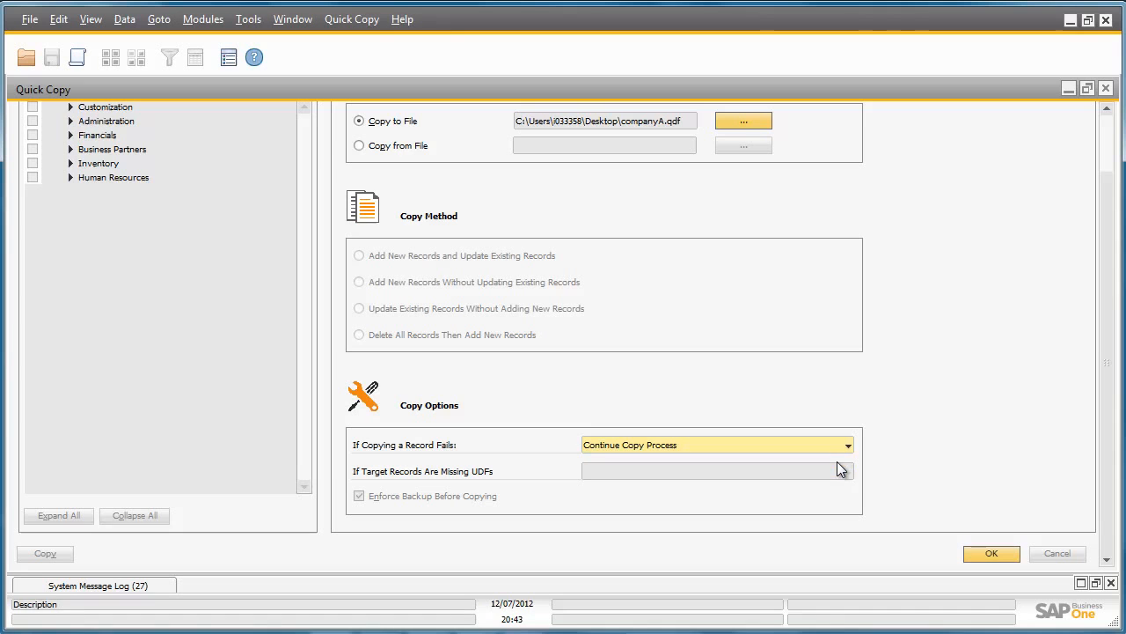
{"action": "left_click", "coordinate": [994, 552]}
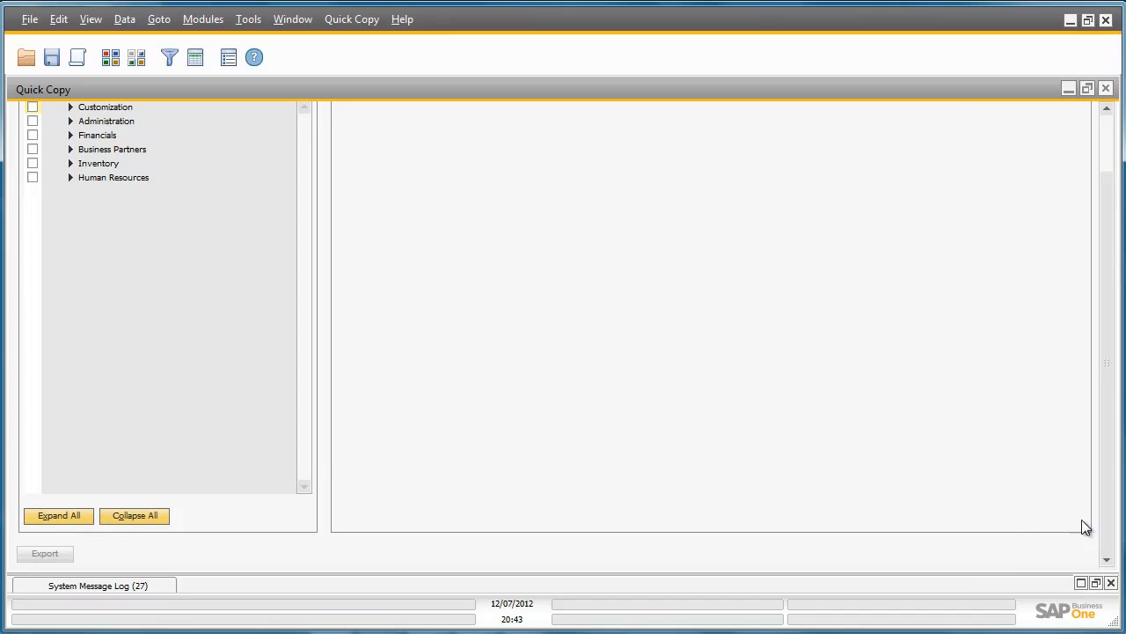
Step: Select all user records for copying in the Users category under Administration, Setup, General
{"action": "left_click_drag", "start_coordinate": [1106, 460], "coordinate": [1113, 387]}
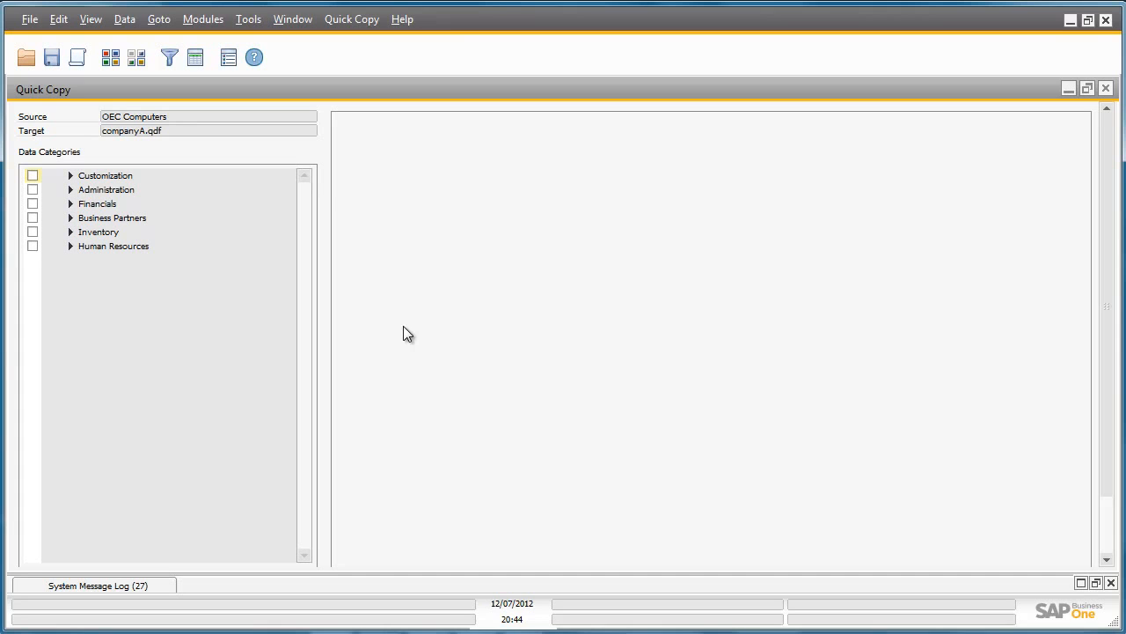
{"action": "left_click", "coordinate": [71, 189]}
{"action": "left_click", "coordinate": [76, 218]}
{"action": "left_click", "coordinate": [82, 233]}
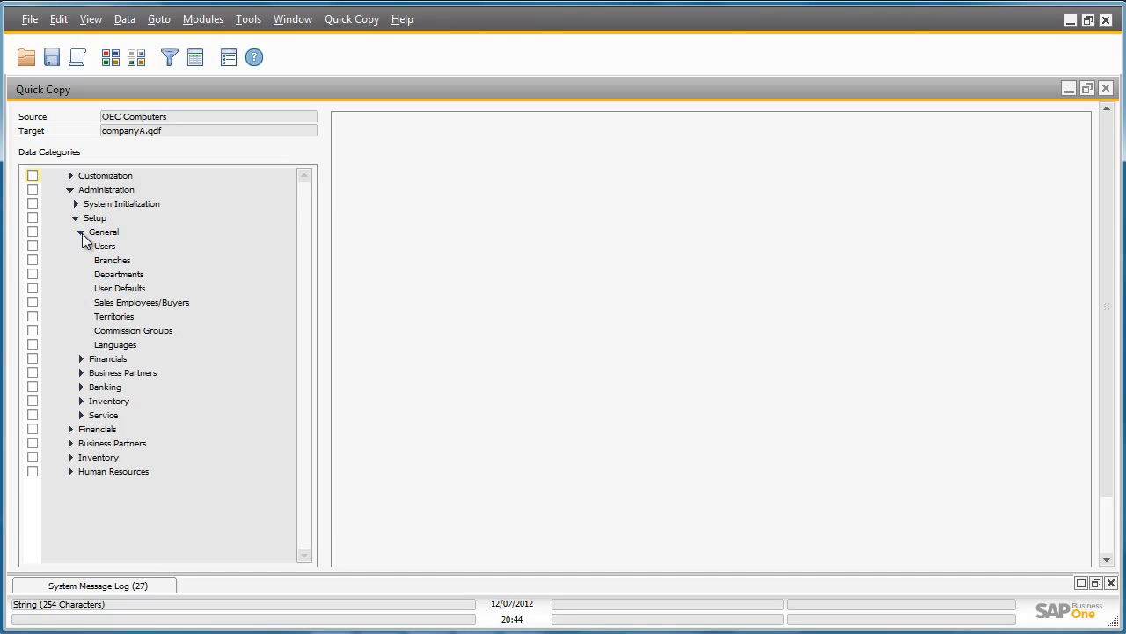
{"action": "left_click", "coordinate": [117, 247]}
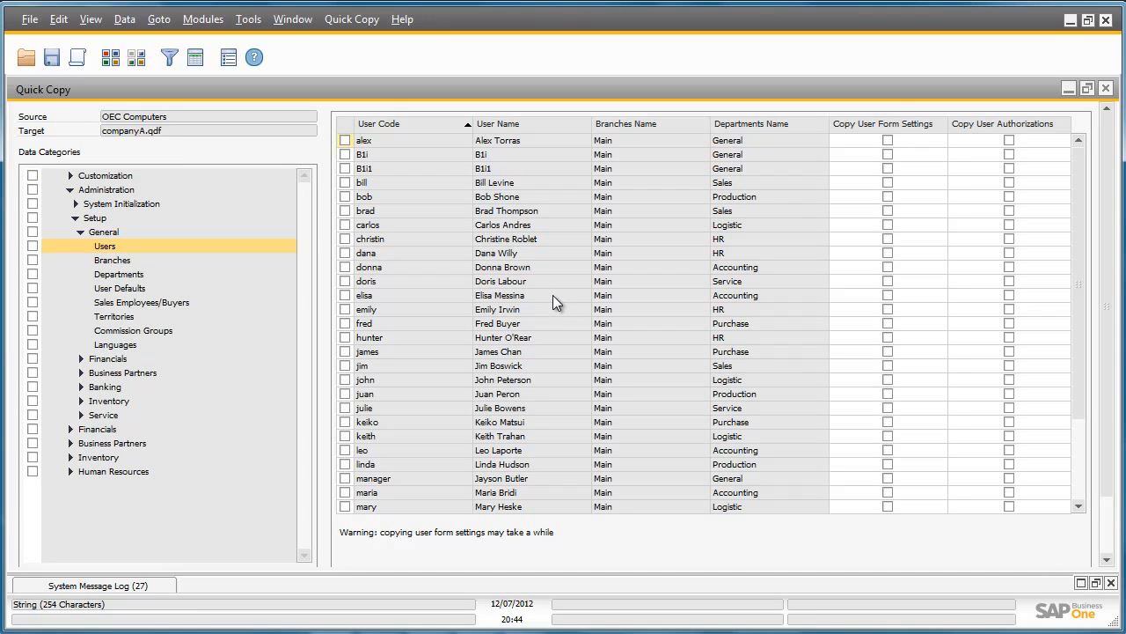
{"action": "scroll", "coordinate": [553, 296], "scroll_direction": "down", "scroll_amount": 3}
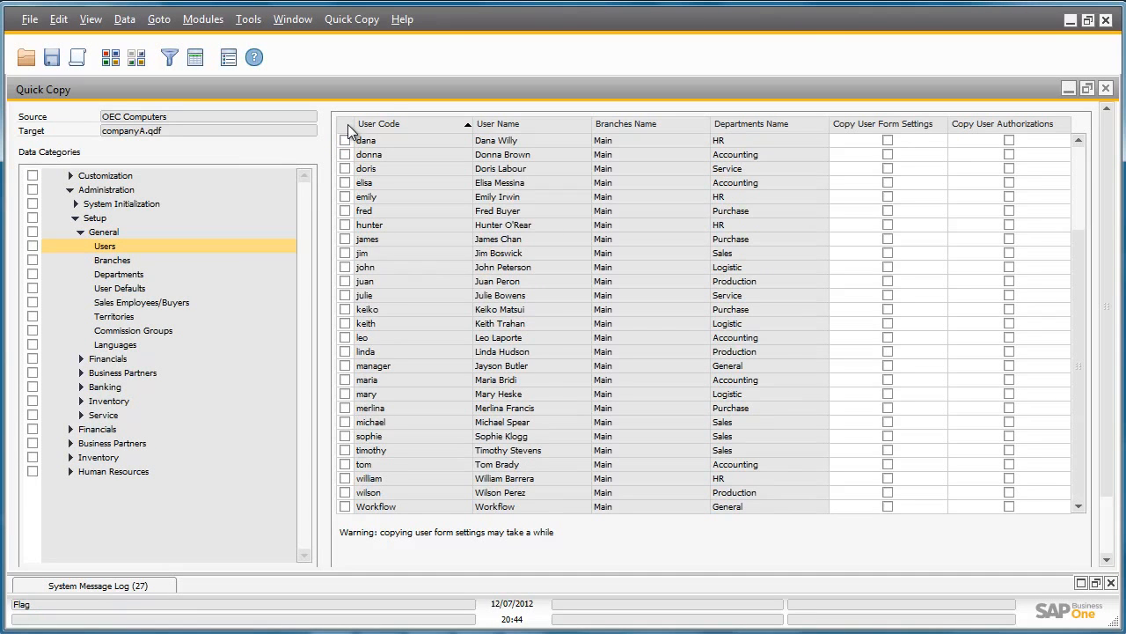
{"action": "left_click", "coordinate": [347, 127]}
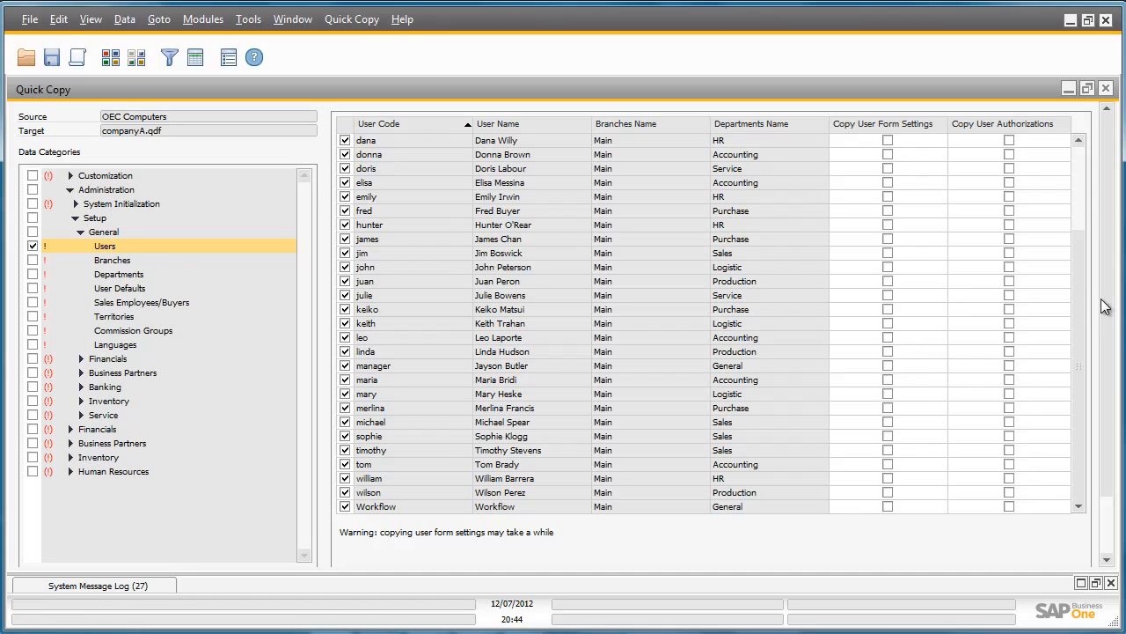
Step: Export the selected users, including the dependent Branches and Departments objects
{"action": "scroll", "coordinate": [1104, 305], "scroll_direction": "down", "scroll_amount": 2}
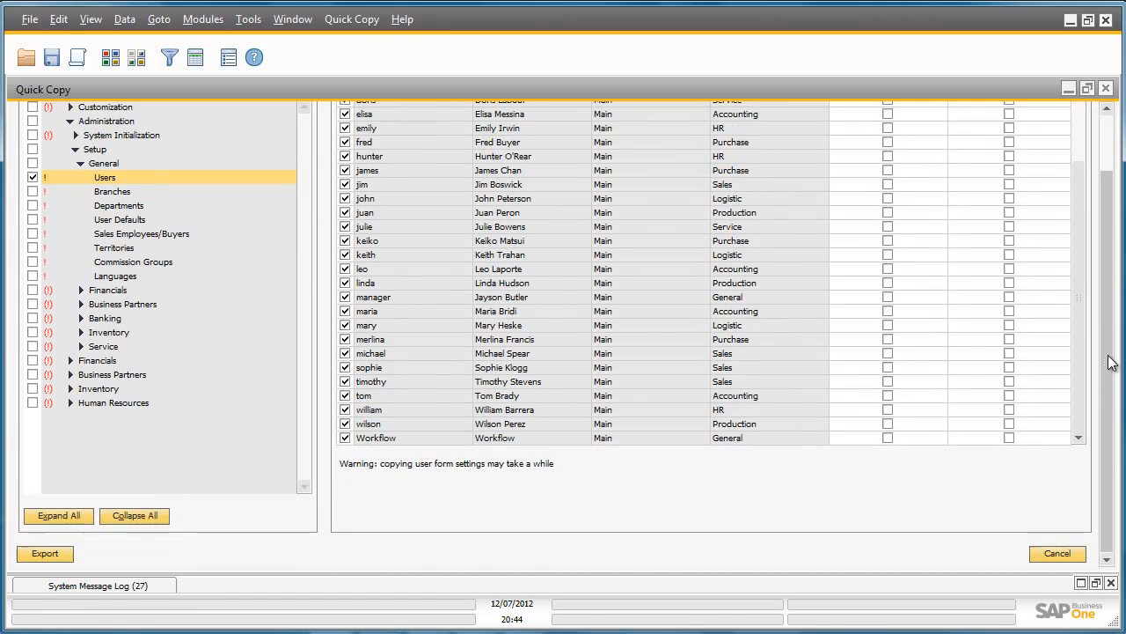
{"action": "left_click", "coordinate": [53, 556]}
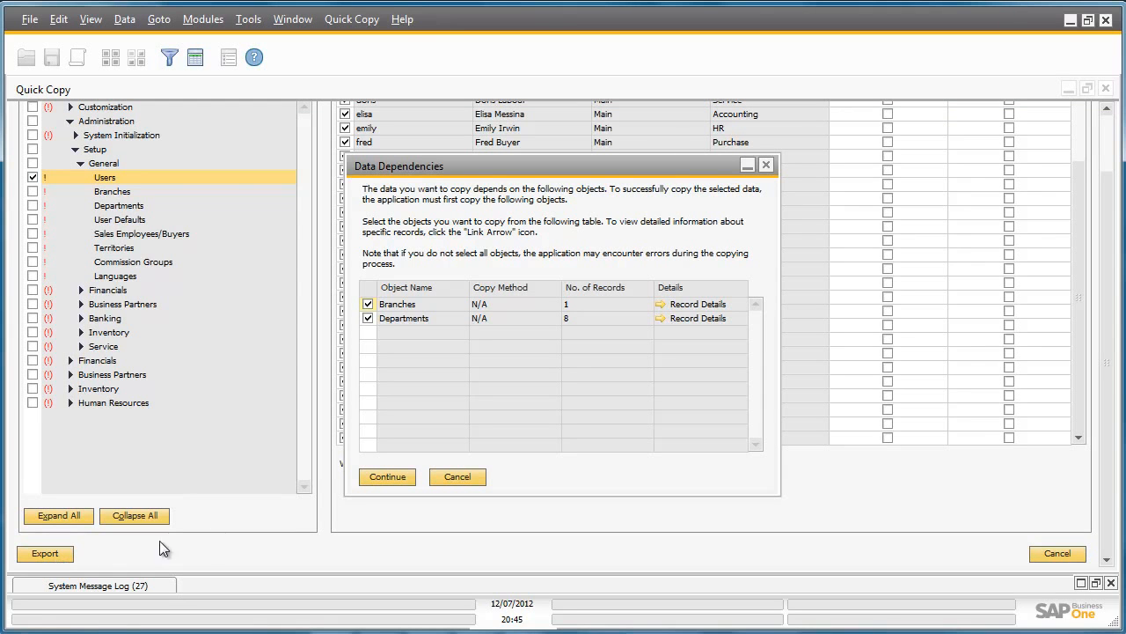
{"action": "left_click", "coordinate": [374, 483]}
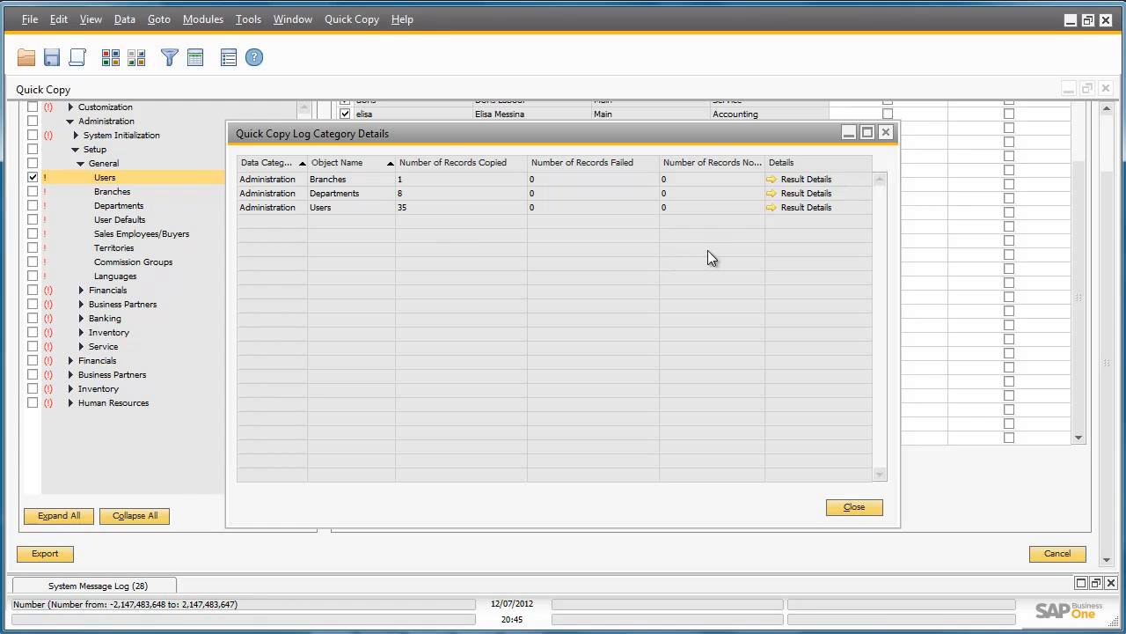
Step: Review the Users result details in the copy log, then close the log windows and exit Quick Copy
{"action": "left_click", "coordinate": [771, 208]}
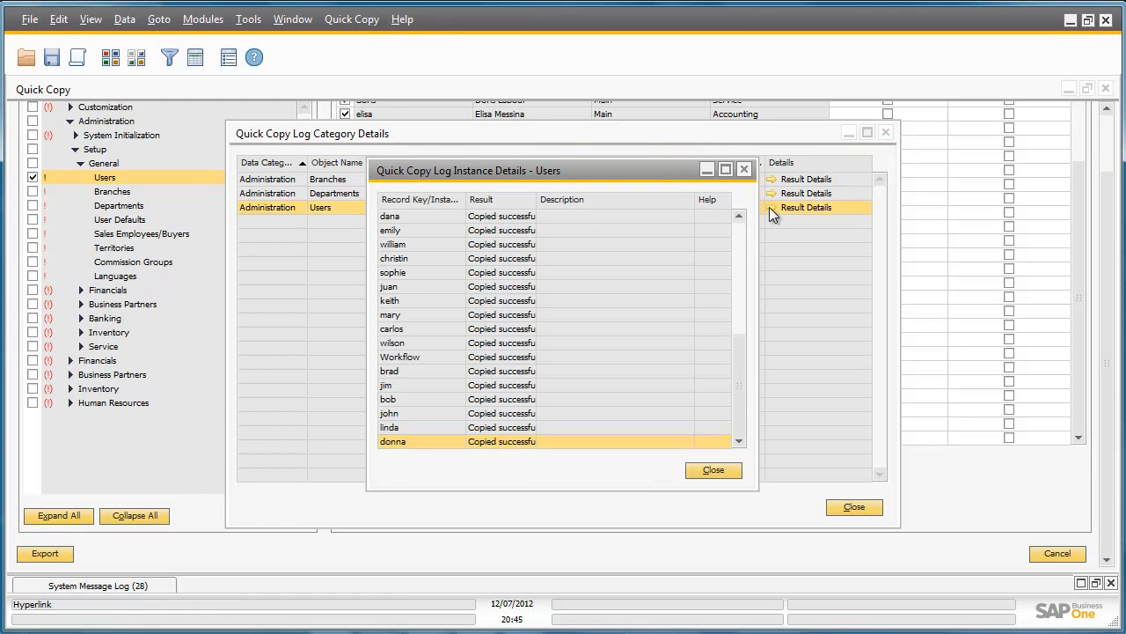
{"action": "mouse_move", "coordinate": [740, 364]}
{"action": "left_mouse_down"}
{"action": "mouse_move", "coordinate": [759, 248]}
{"action": "mouse_move", "coordinate": [753, 370]}
{"action": "left_mouse_up"}
{"action": "left_click", "coordinate": [729, 470]}
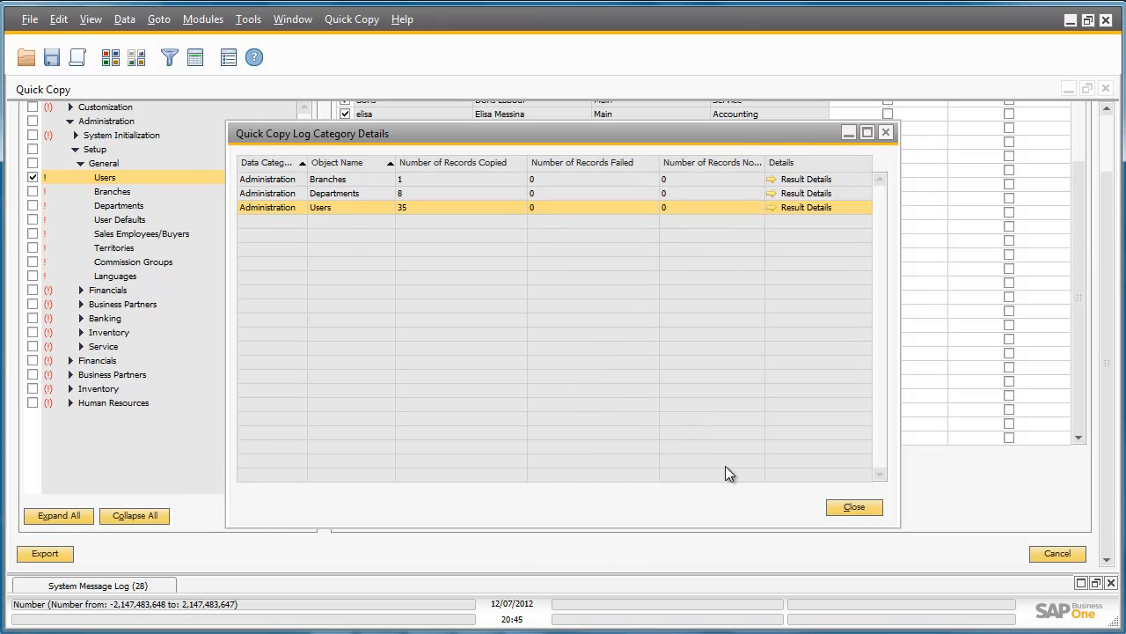
{"action": "left_click", "coordinate": [853, 507]}
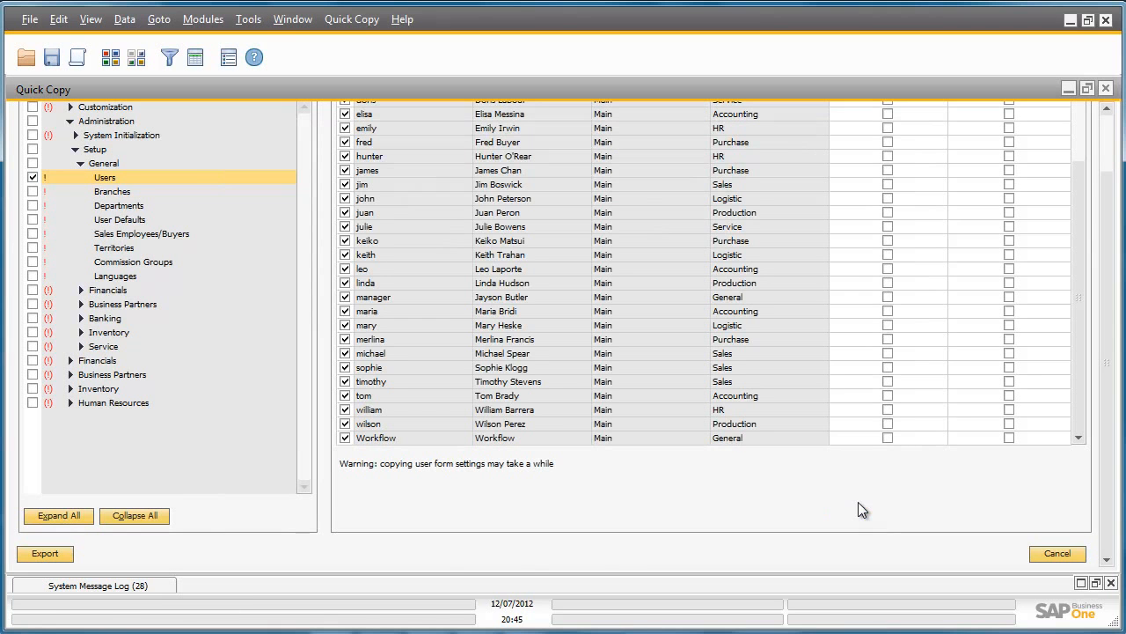
{"action": "left_click", "coordinate": [1059, 555]}
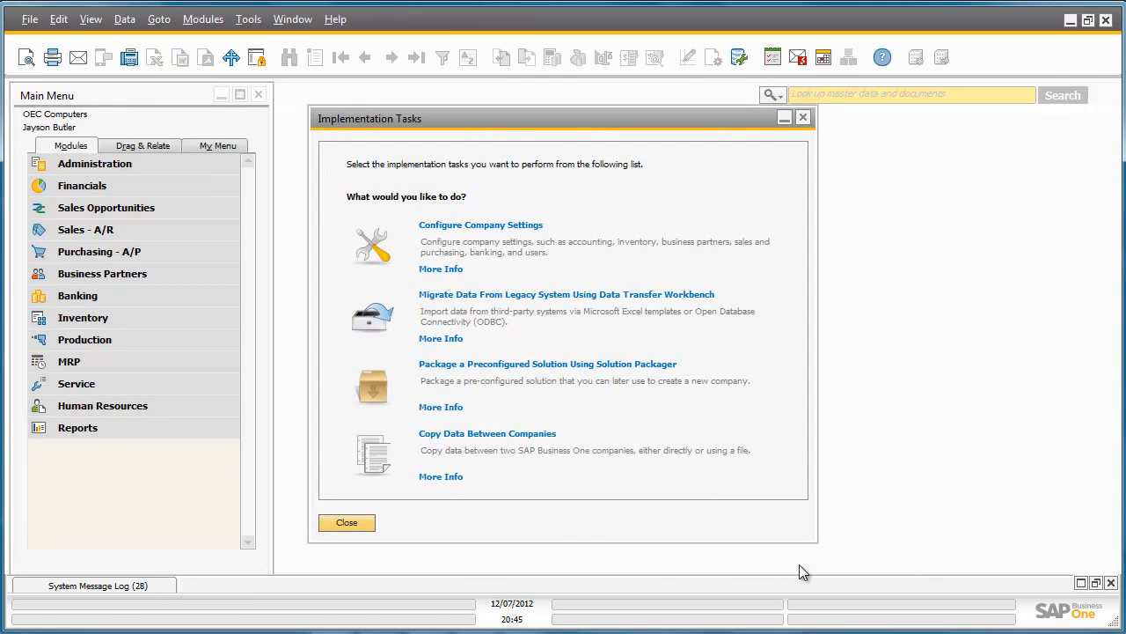
Step: Start copying data between companies, with companyA.qdf from the Desktop as the file to copy from
{"action": "left_click", "coordinate": [385, 462]}
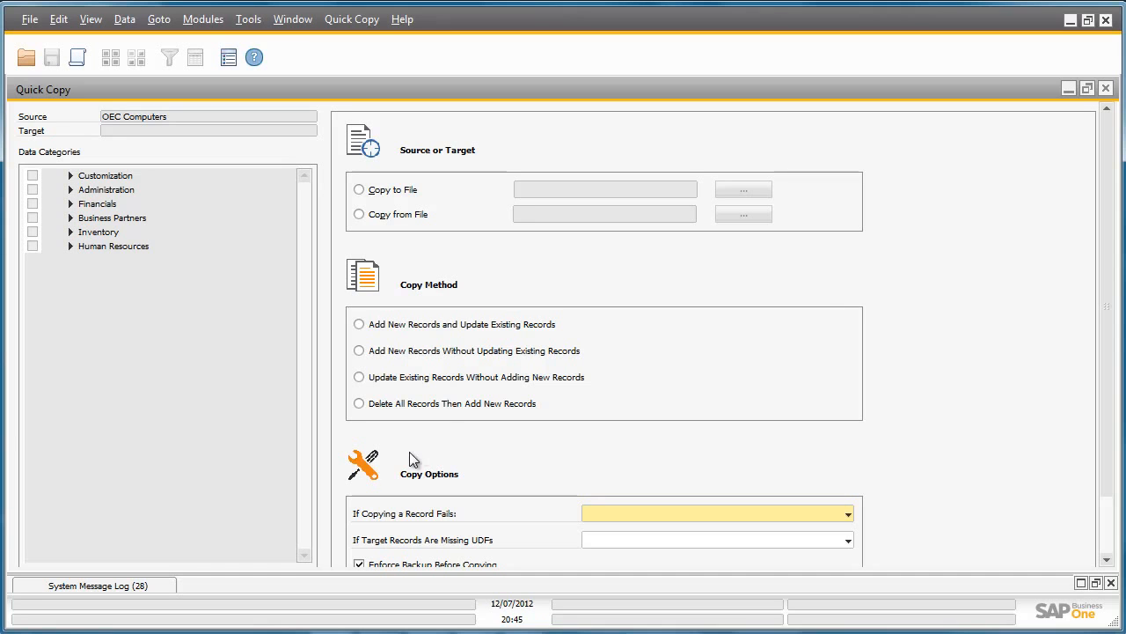
{"action": "left_click", "coordinate": [360, 215]}
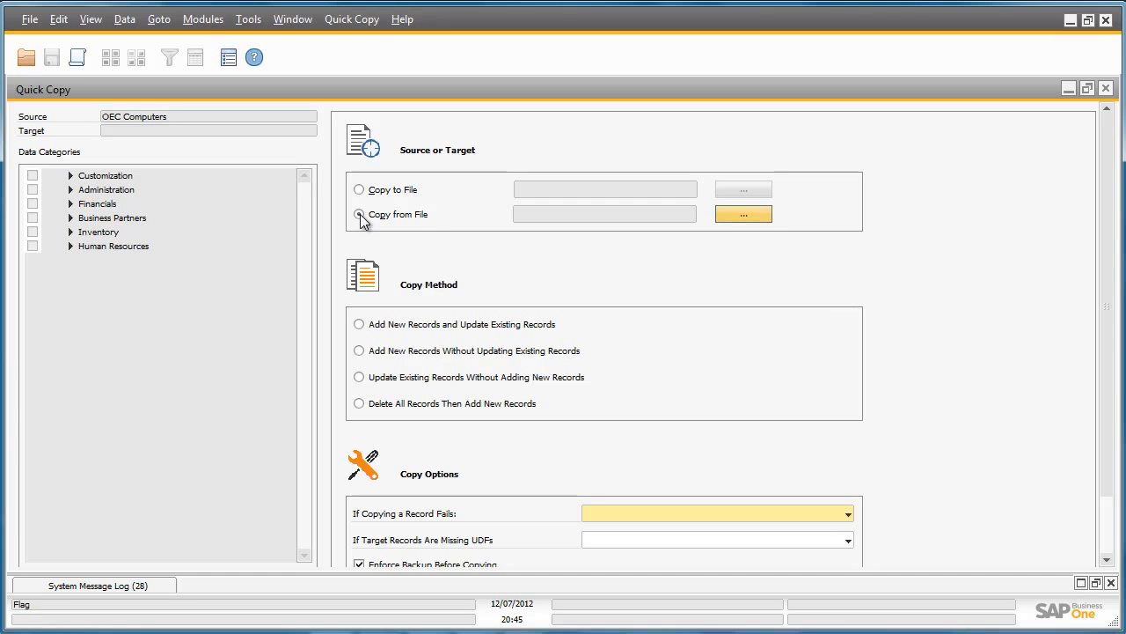
{"action": "left_click", "coordinate": [742, 216]}
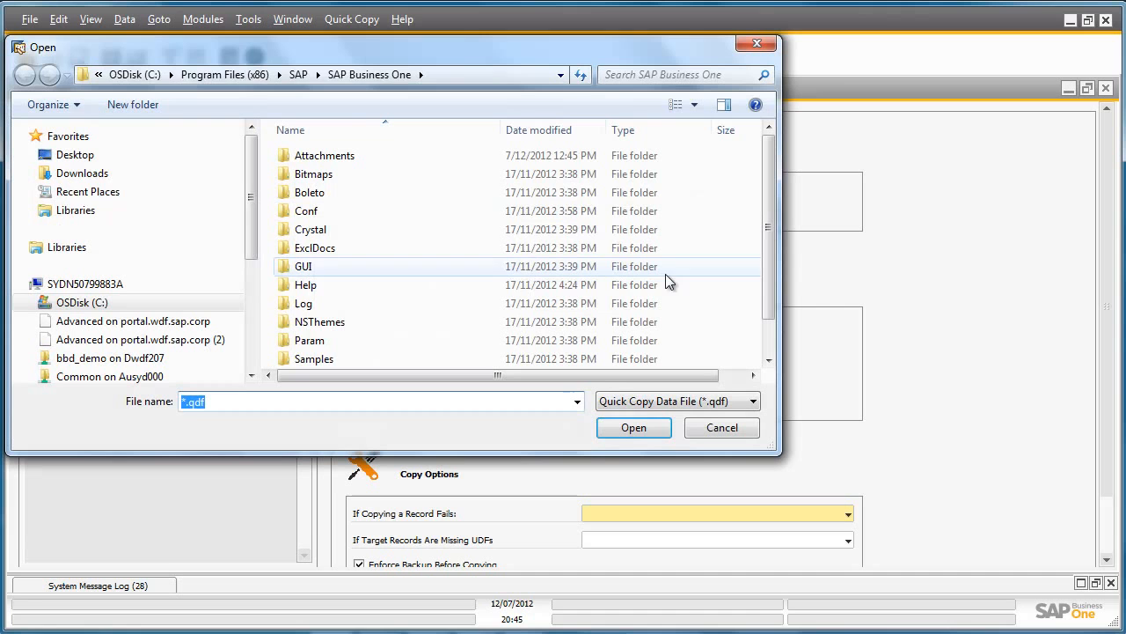
{"action": "left_click", "coordinate": [94, 161]}
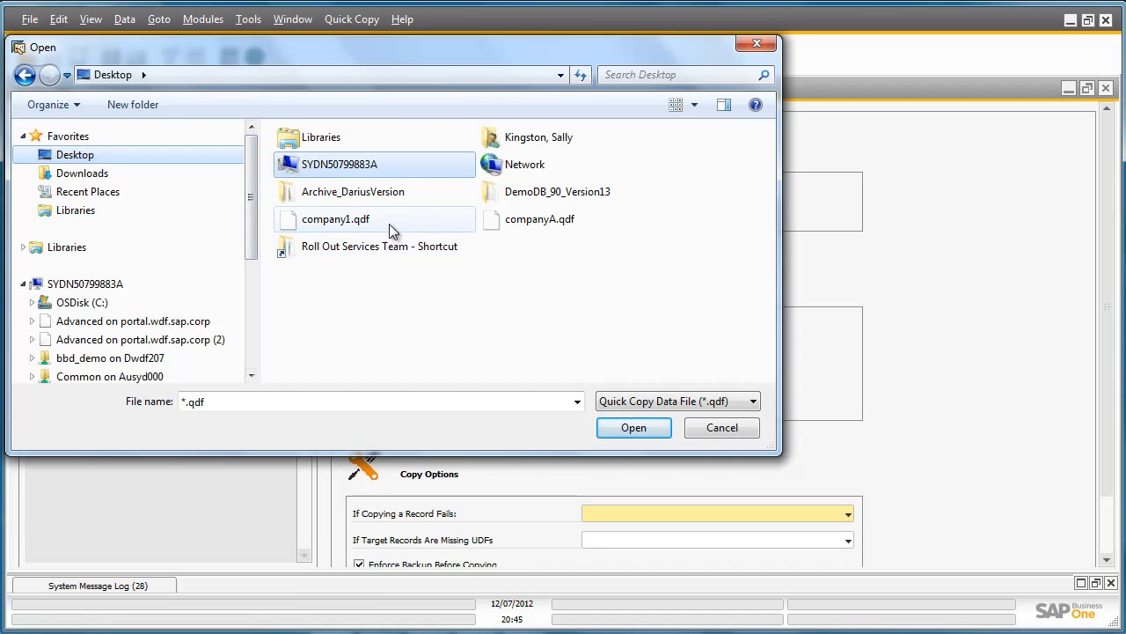
{"action": "double_click", "coordinate": [497, 219]}
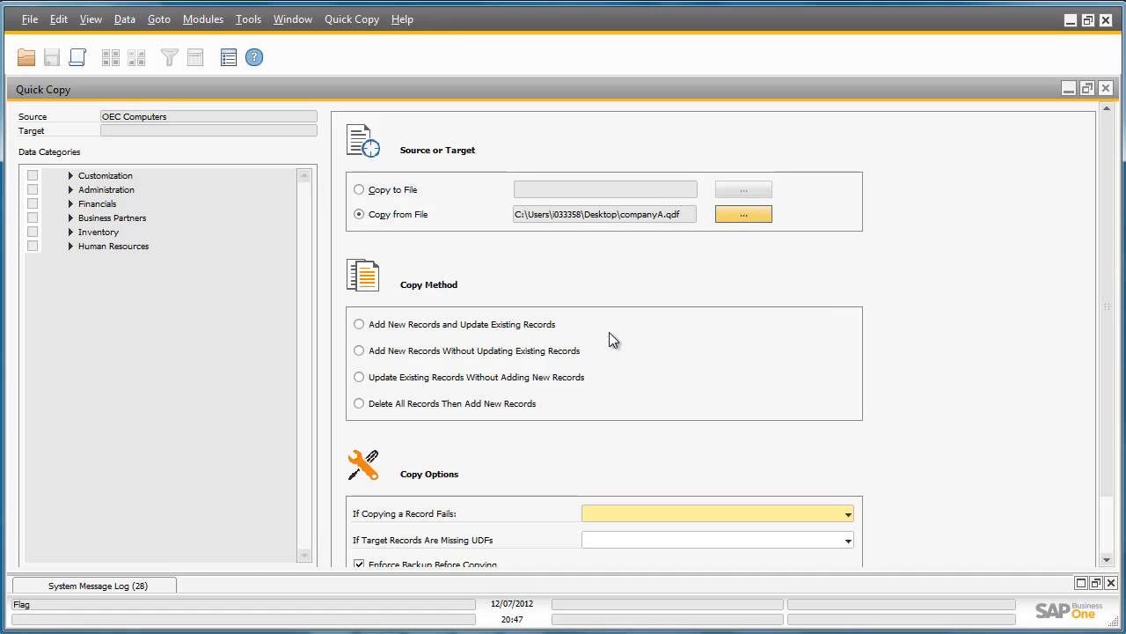
Step: Set Add New Records and Update Existing Records with Continue Copy Process for failed records, then exit Quick Copy and the Implementation Tasks
{"action": "left_click", "coordinate": [359, 325]}
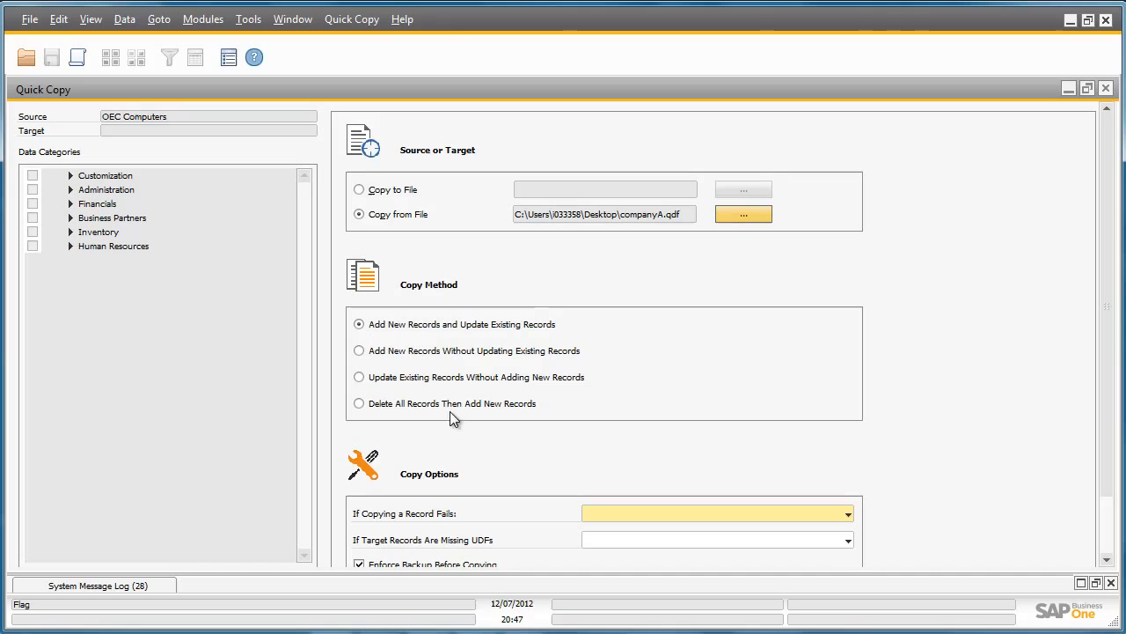
{"action": "left_click", "coordinate": [848, 515]}
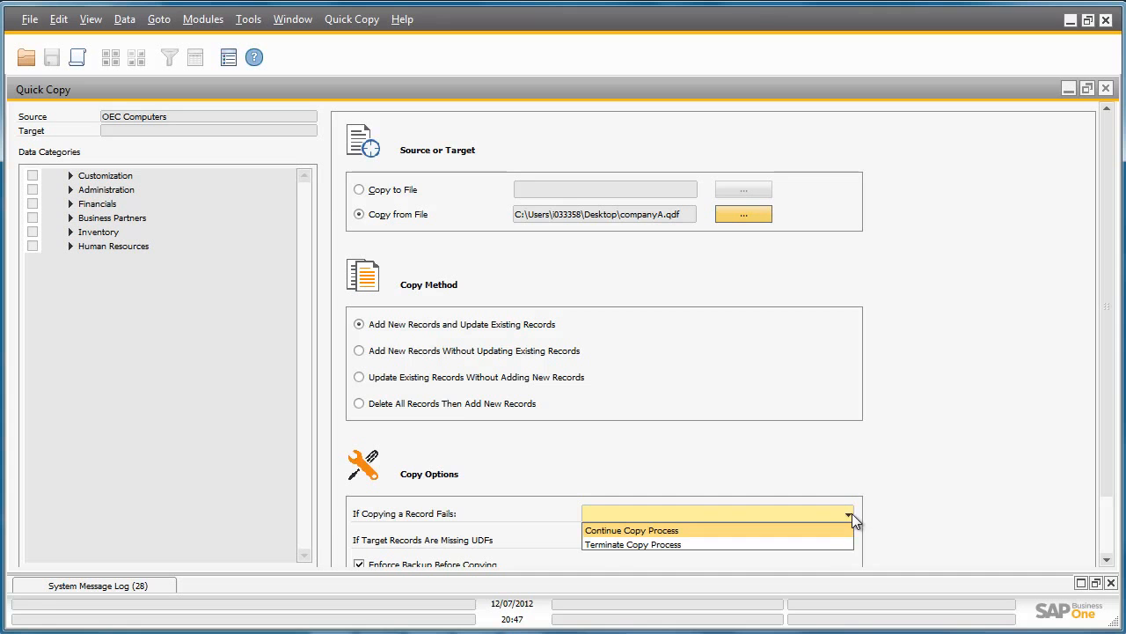
{"action": "left_click", "coordinate": [844, 530]}
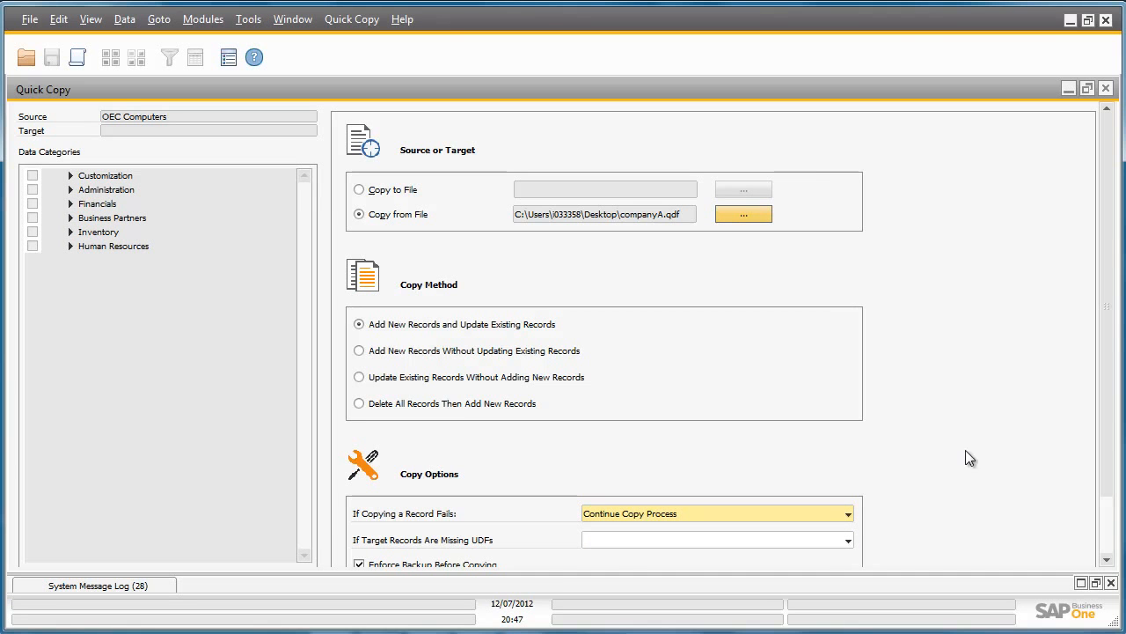
{"action": "left_click", "coordinate": [1105, 89]}
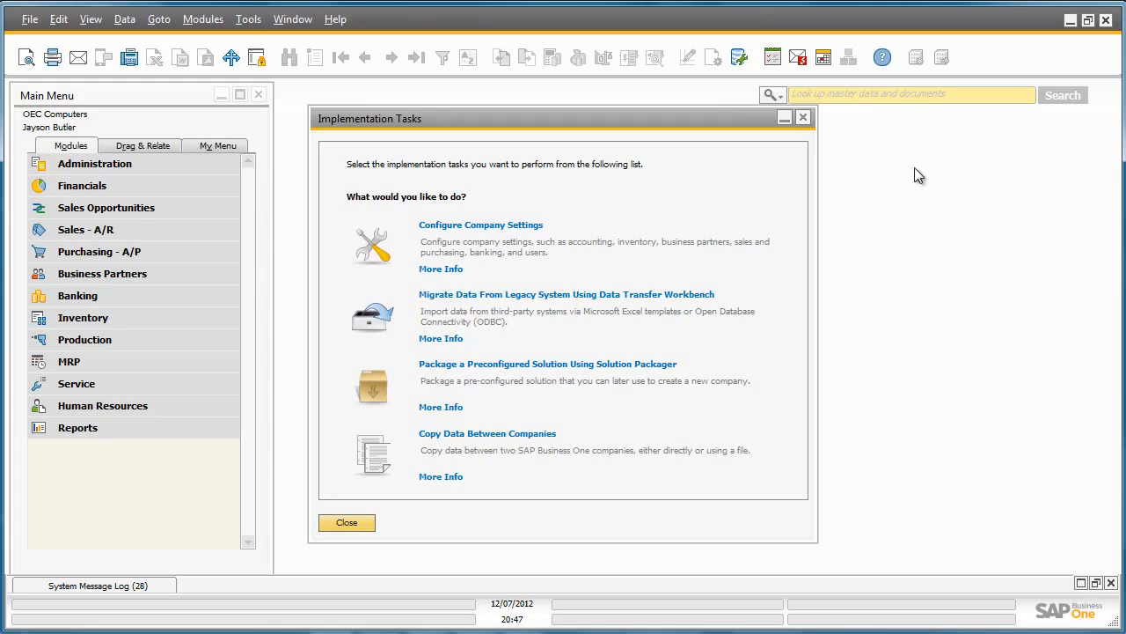
{"action": "left_click", "coordinate": [804, 117]}
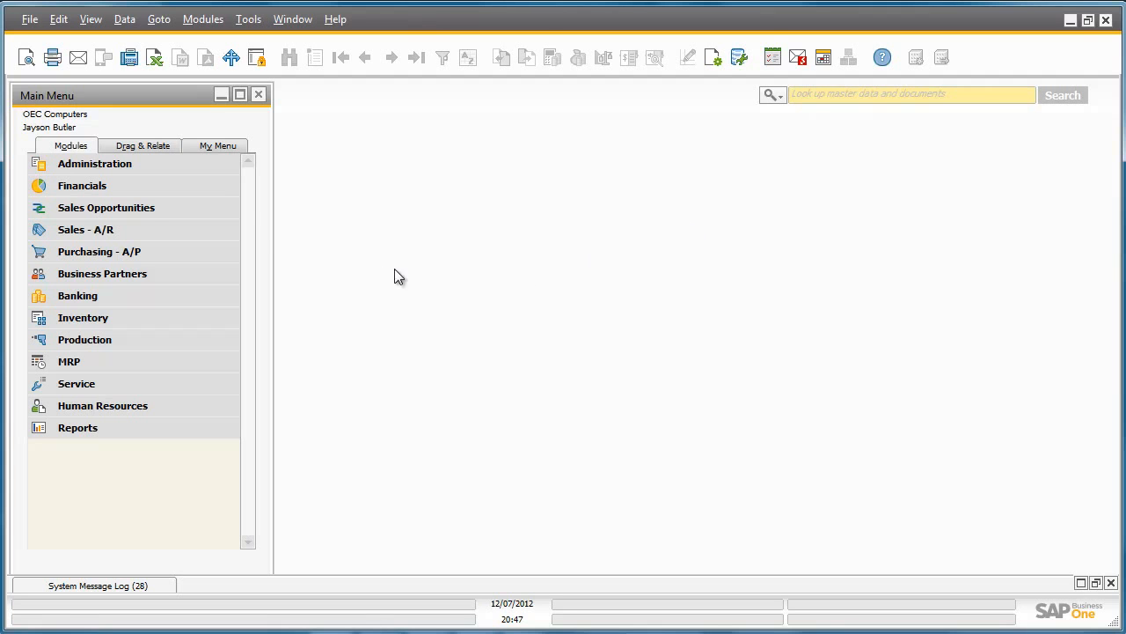
Step: Open the Implementation Project from the Implementation Center under Administration, System Initialization, and maximize its window
{"action": "left_click", "coordinate": [185, 167]}
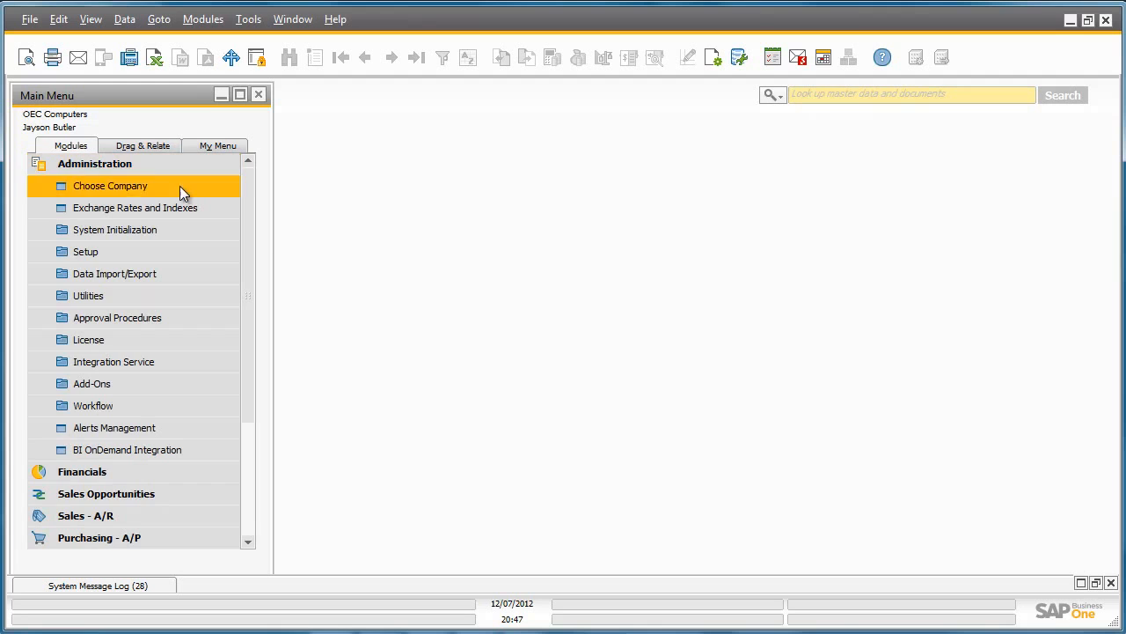
{"action": "left_click", "coordinate": [179, 226]}
{"action": "left_click", "coordinate": [188, 471]}
{"action": "left_click", "coordinate": [192, 492]}
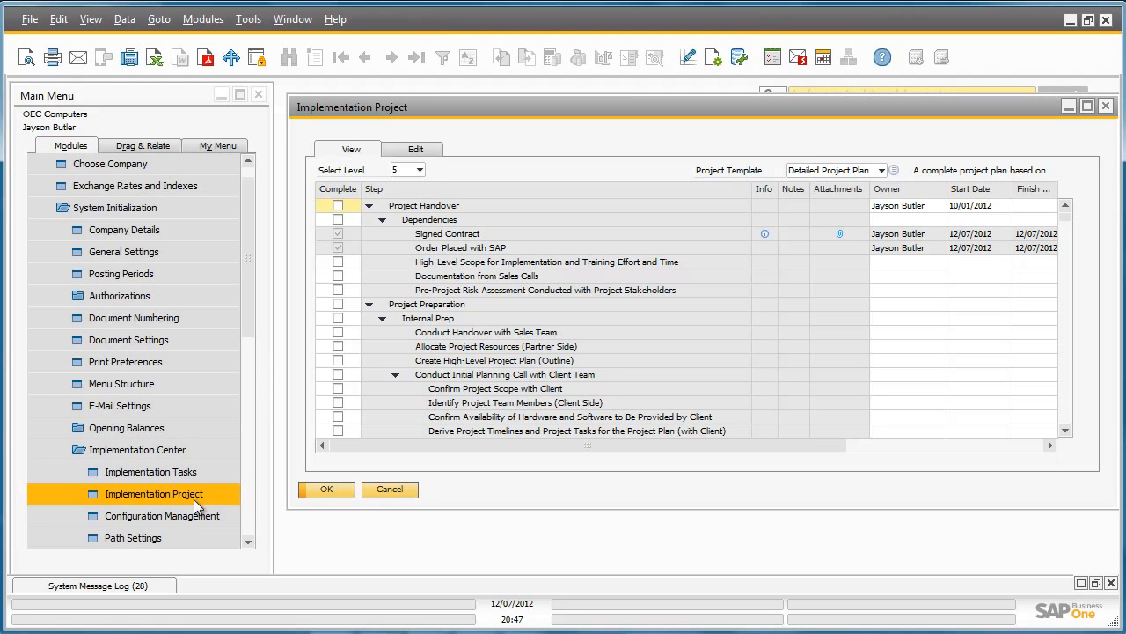
{"action": "left_click", "coordinate": [1088, 106]}
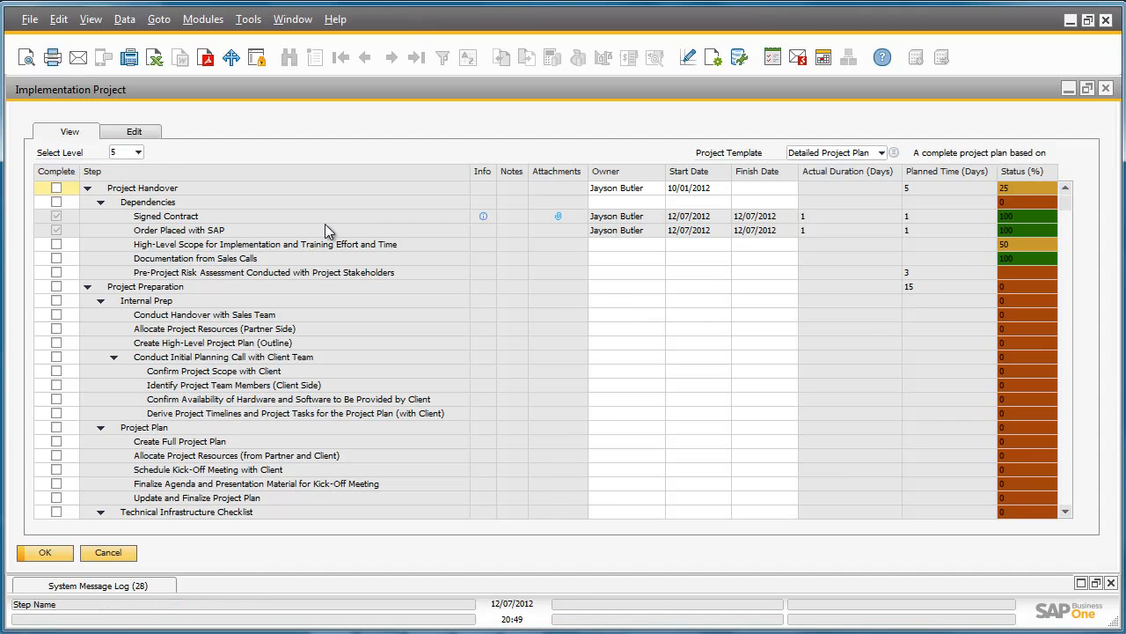
Step: In the project plan's edit view, examine the description and notes windows for the Documentation from Sales Calls step
{"action": "left_click", "coordinate": [135, 134]}
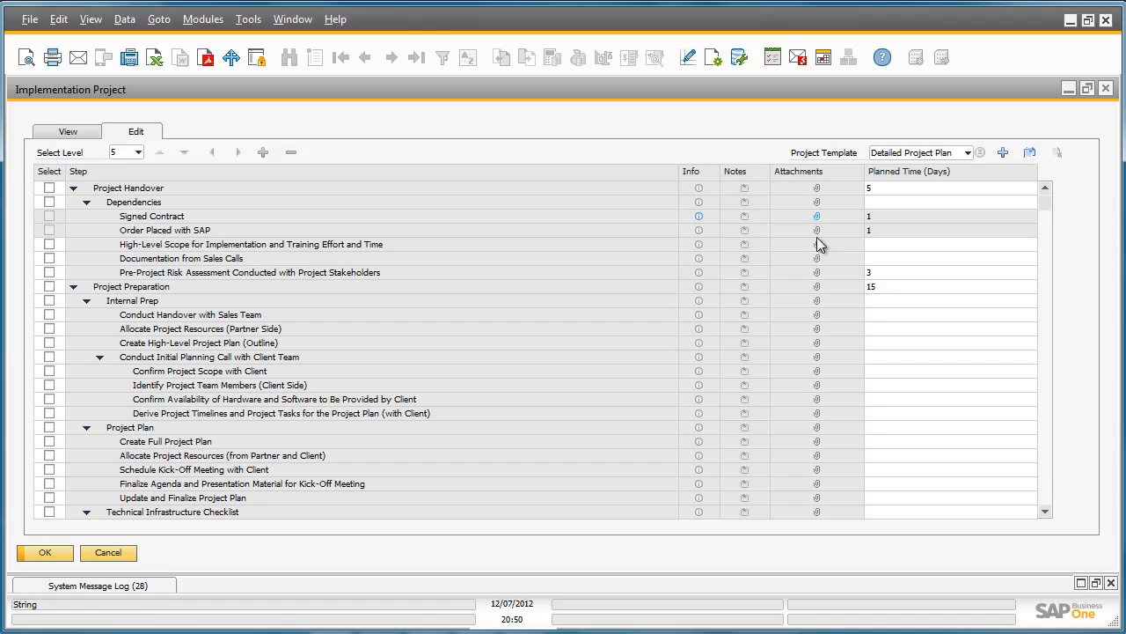
{"action": "left_click", "coordinate": [699, 257]}
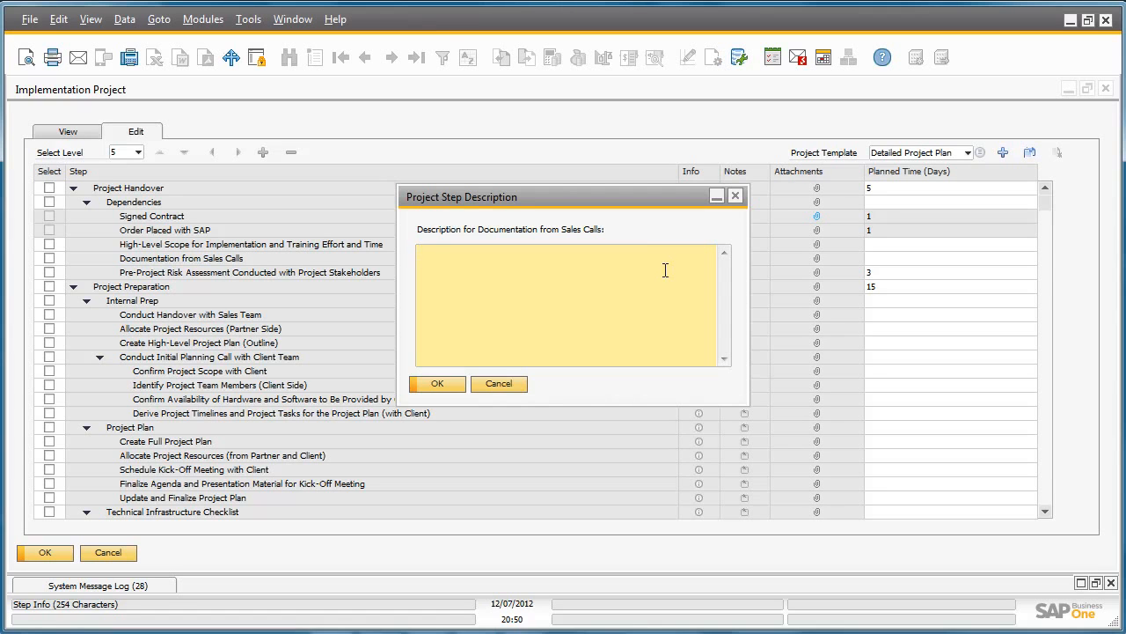
{"action": "left_click", "coordinate": [740, 198]}
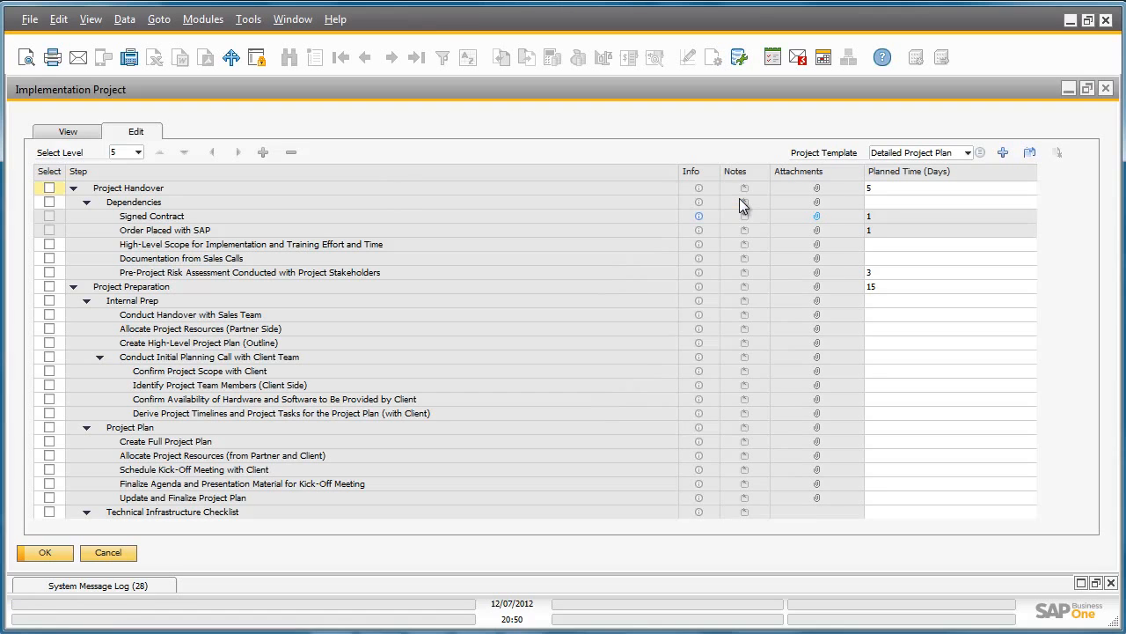
{"action": "left_click", "coordinate": [744, 257]}
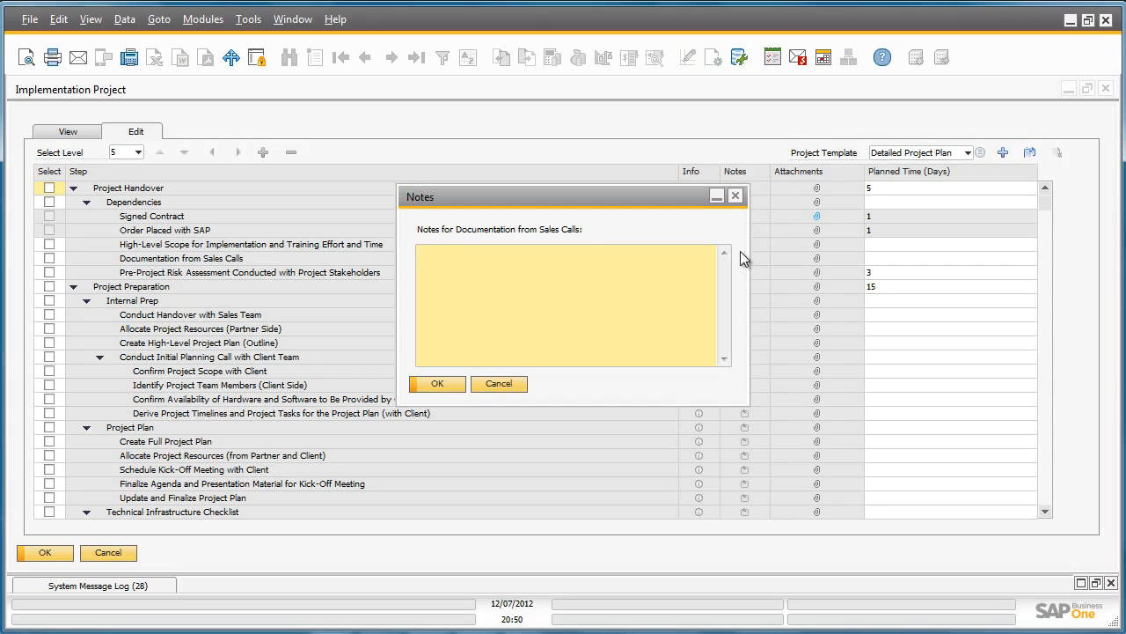
{"action": "left_click", "coordinate": [737, 196]}
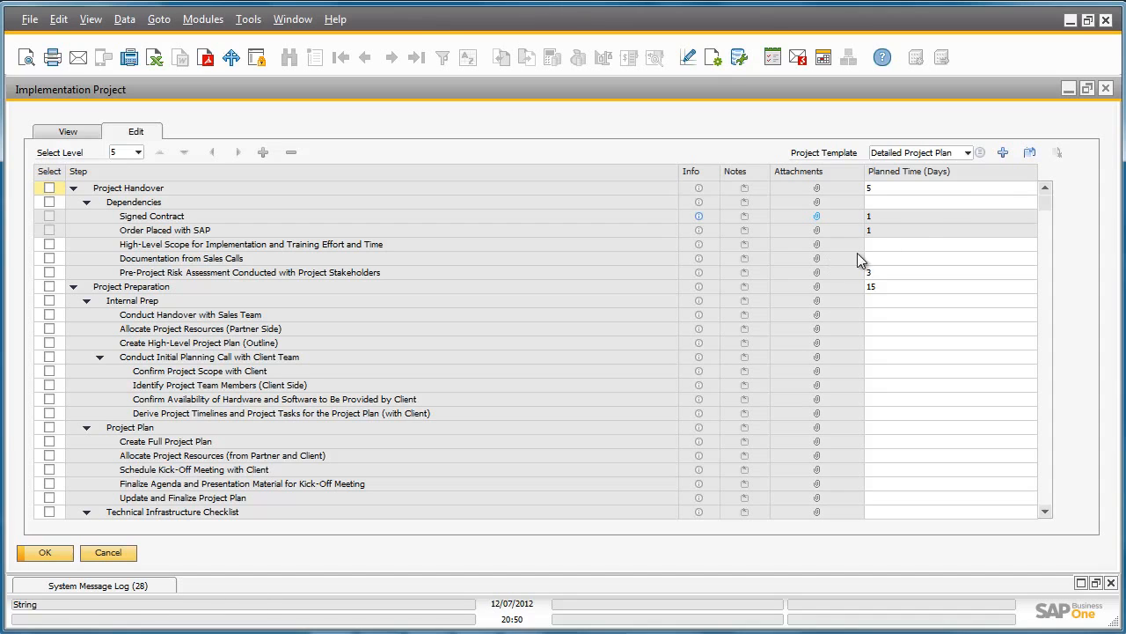
Step: Add a new project template named OEC Computers
{"action": "left_click", "coordinate": [968, 153]}
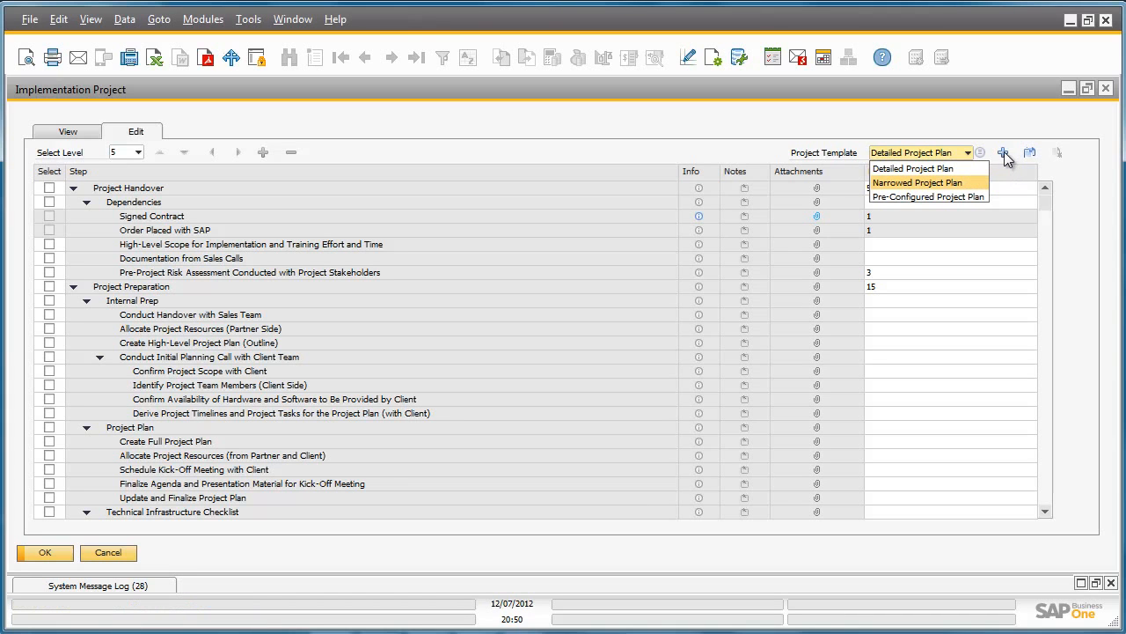
{"action": "left_click", "coordinate": [1004, 152]}
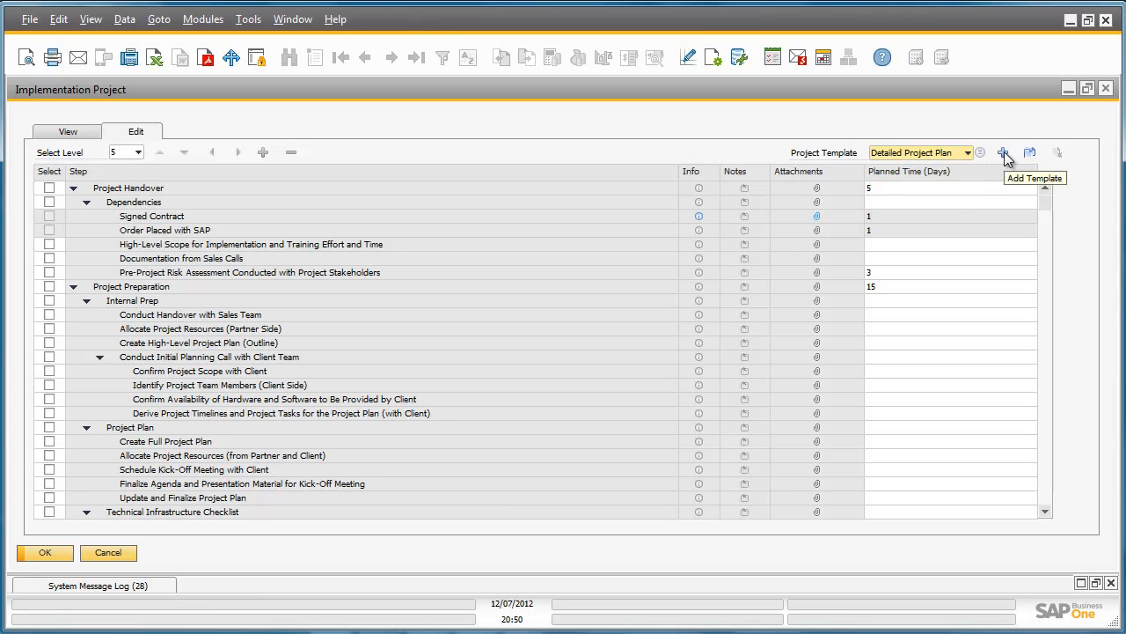
{"action": "left_click", "coordinate": [1004, 152]}
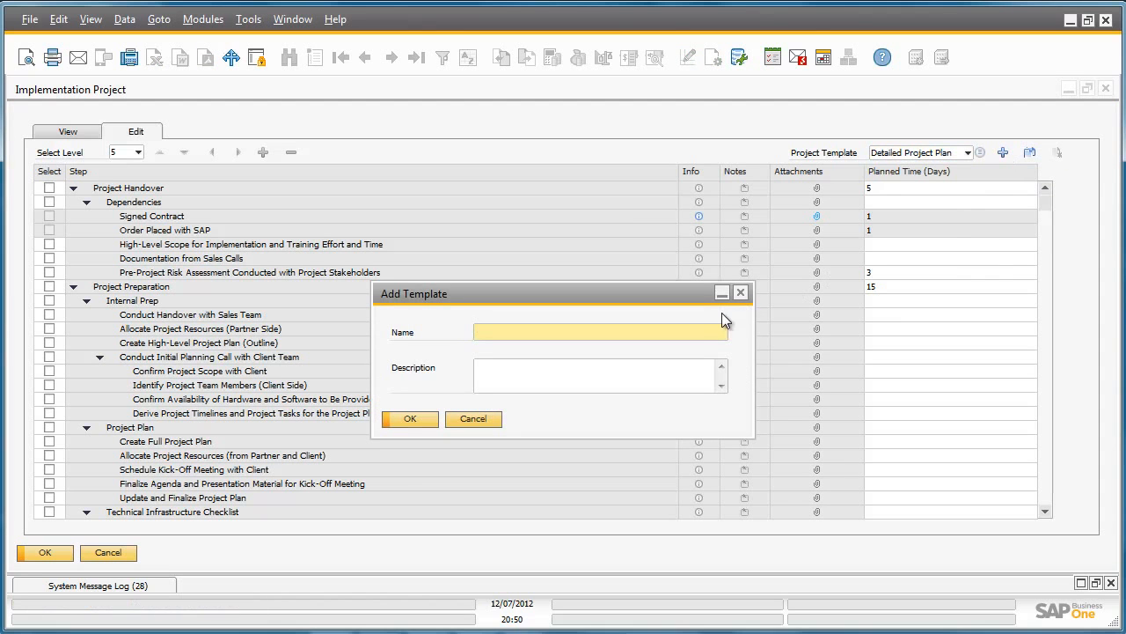
{"action": "type", "text": "OEC Computers"}
{"action": "left_click", "coordinate": [411, 419]}
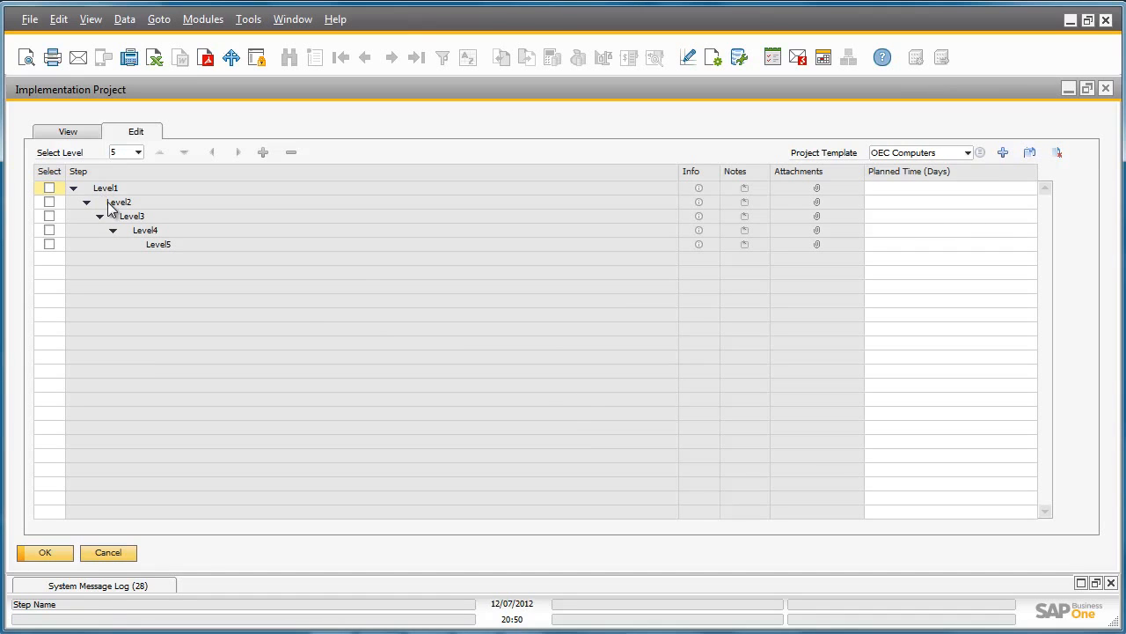
Step: Add a step named General Settings at the same level as Level1 in the project template
{"action": "left_click", "coordinate": [49, 188]}
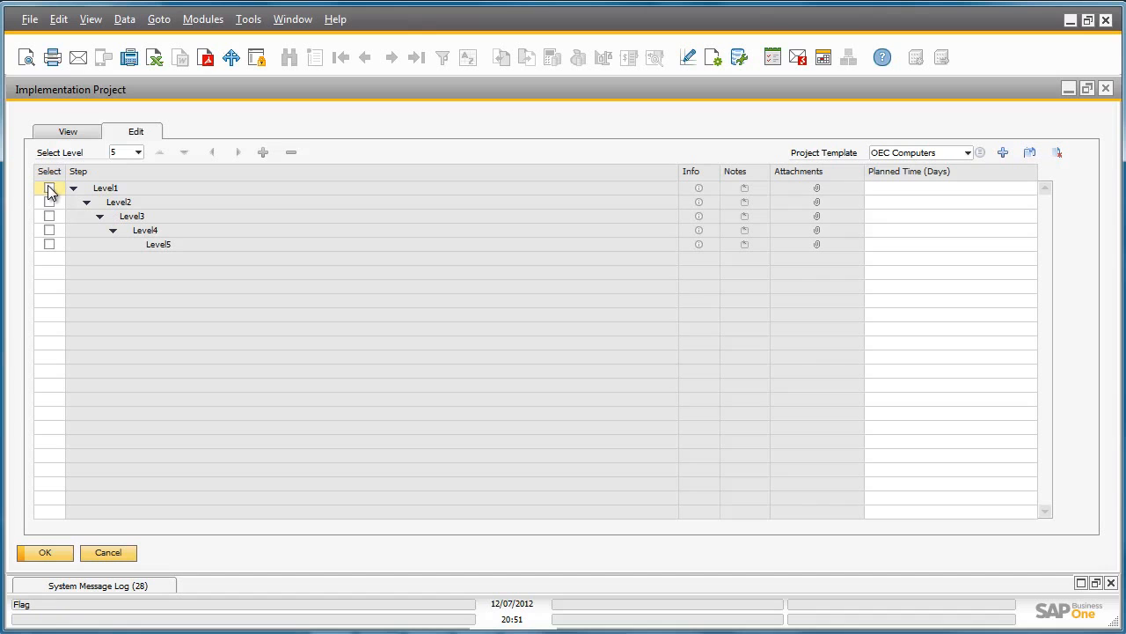
{"action": "left_click", "coordinate": [263, 153]}
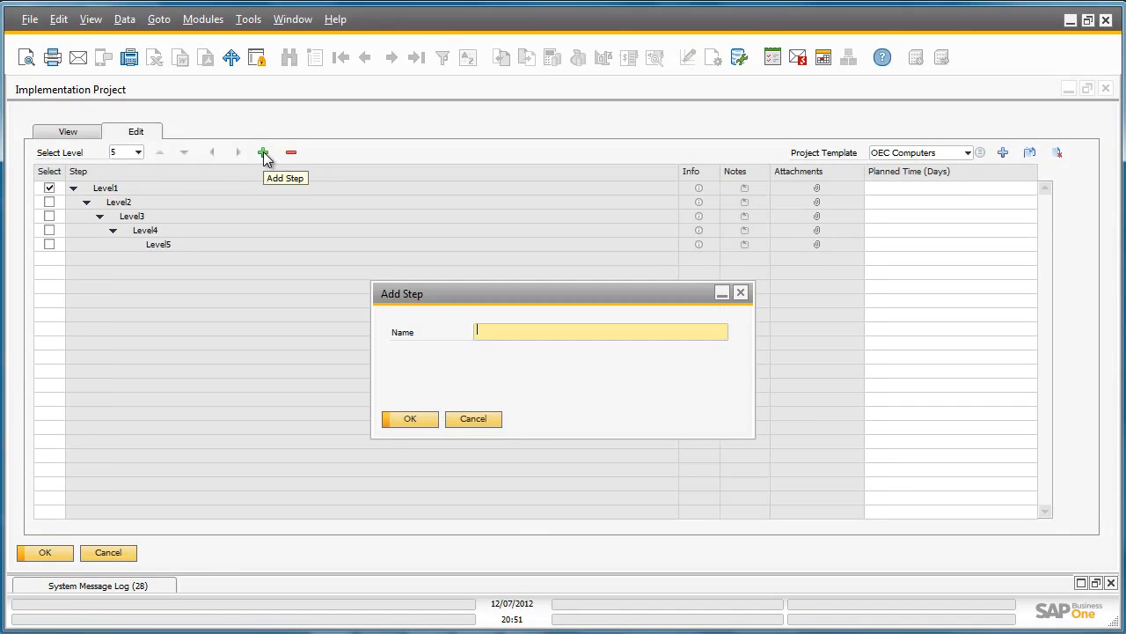
{"action": "type", "text": "General Settings"}
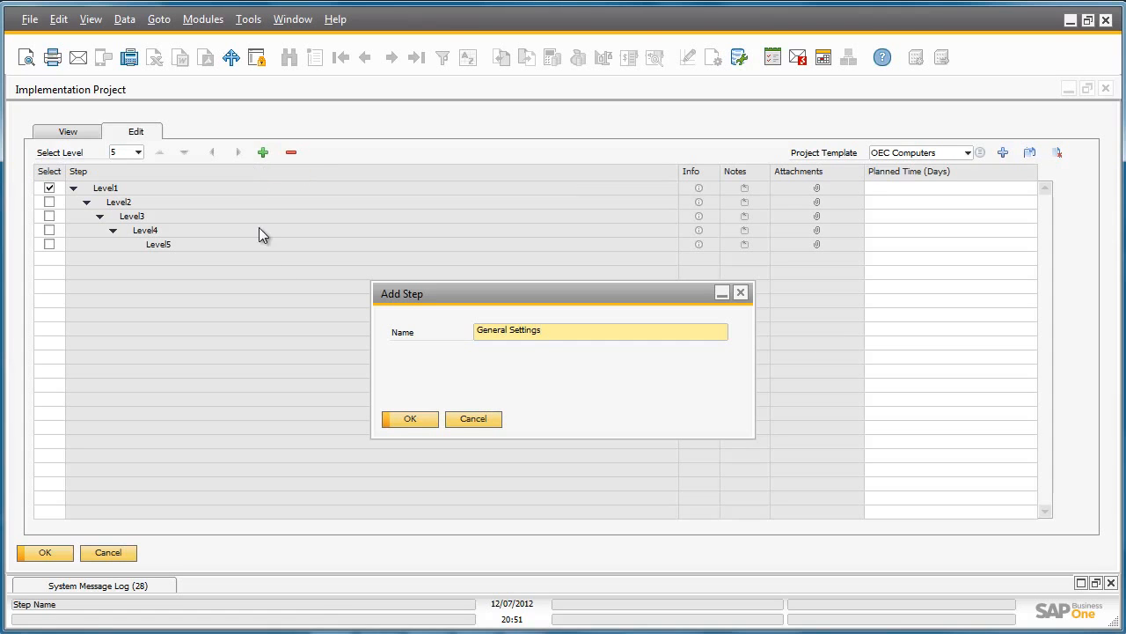
{"action": "left_click", "coordinate": [410, 418]}
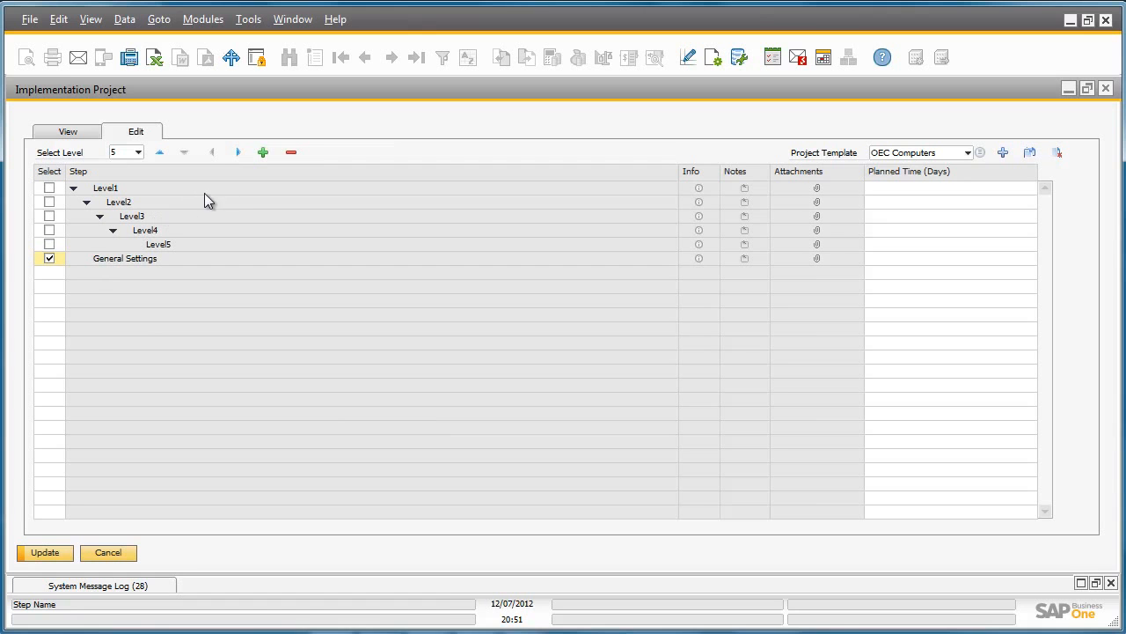
Step: Add another step named Define user settings at the same level as General Settings
{"action": "left_click", "coordinate": [264, 154]}
{"action": "left_click", "coordinate": [490, 333]}
{"action": "type", "text": "Def"}
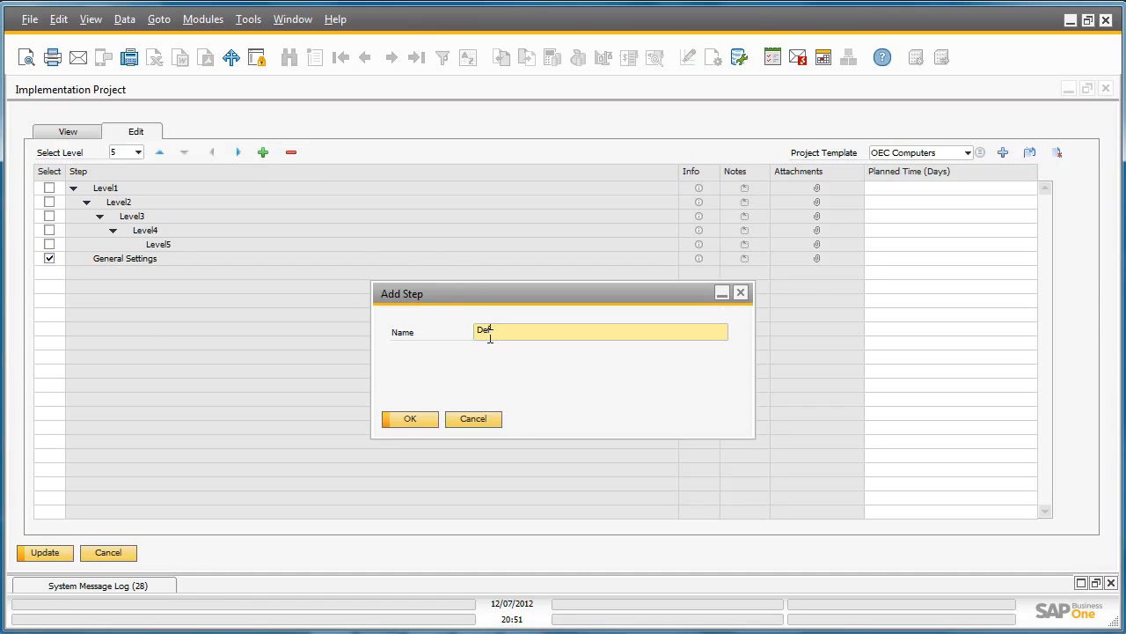
{"action": "type", "text": "ine user settings"}
{"action": "left_click", "coordinate": [410, 419]}
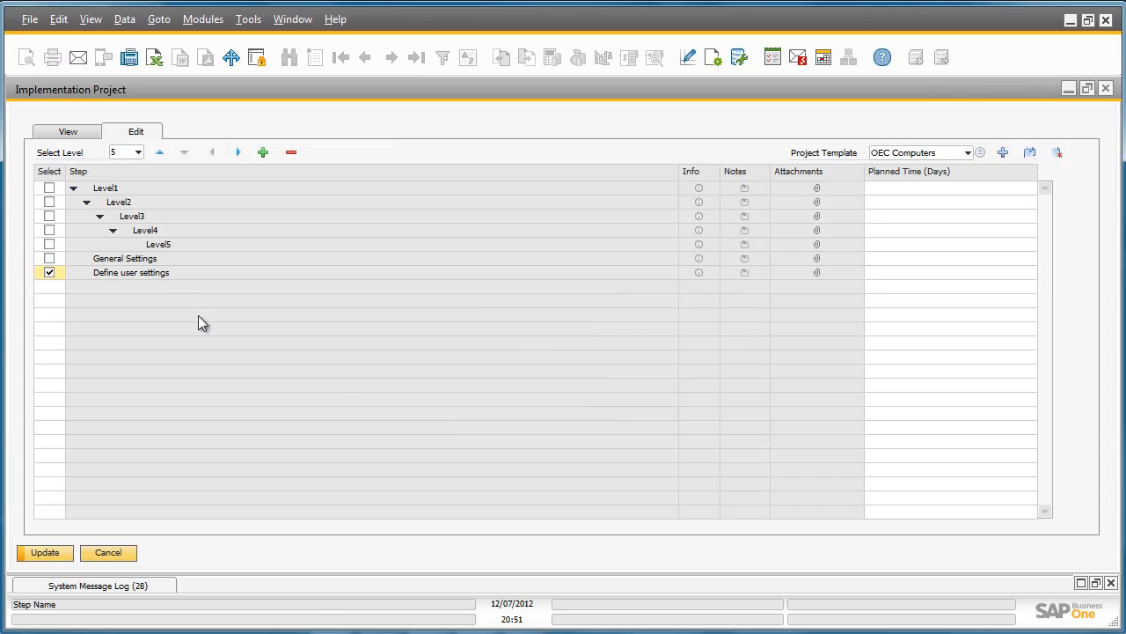
Step: Link the Define user settings step to Users under Administration, Setup, General, and test the link by opening and closing its window
{"action": "right_click", "coordinate": [125, 276]}
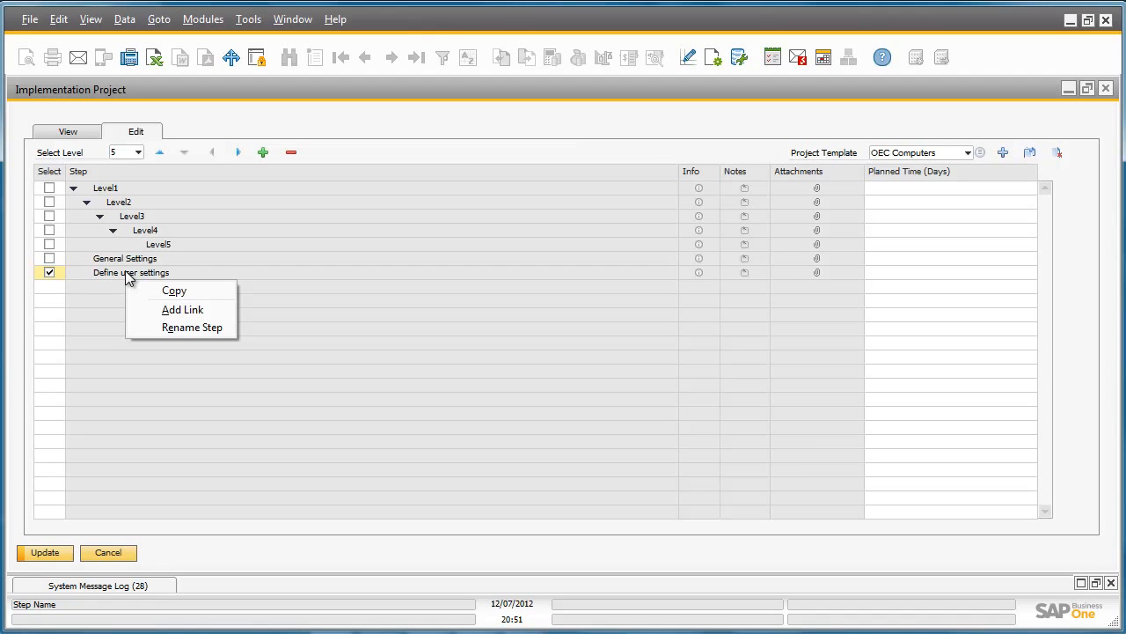
{"action": "left_click", "coordinate": [175, 313]}
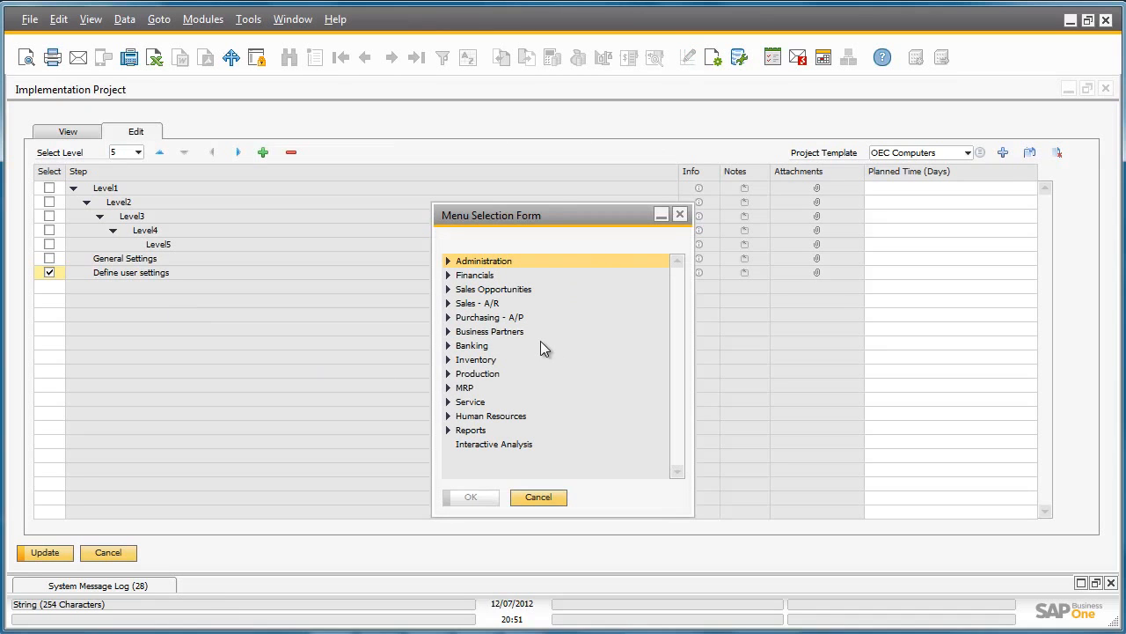
{"action": "left_click", "coordinate": [448, 261]}
{"action": "left_click", "coordinate": [461, 317]}
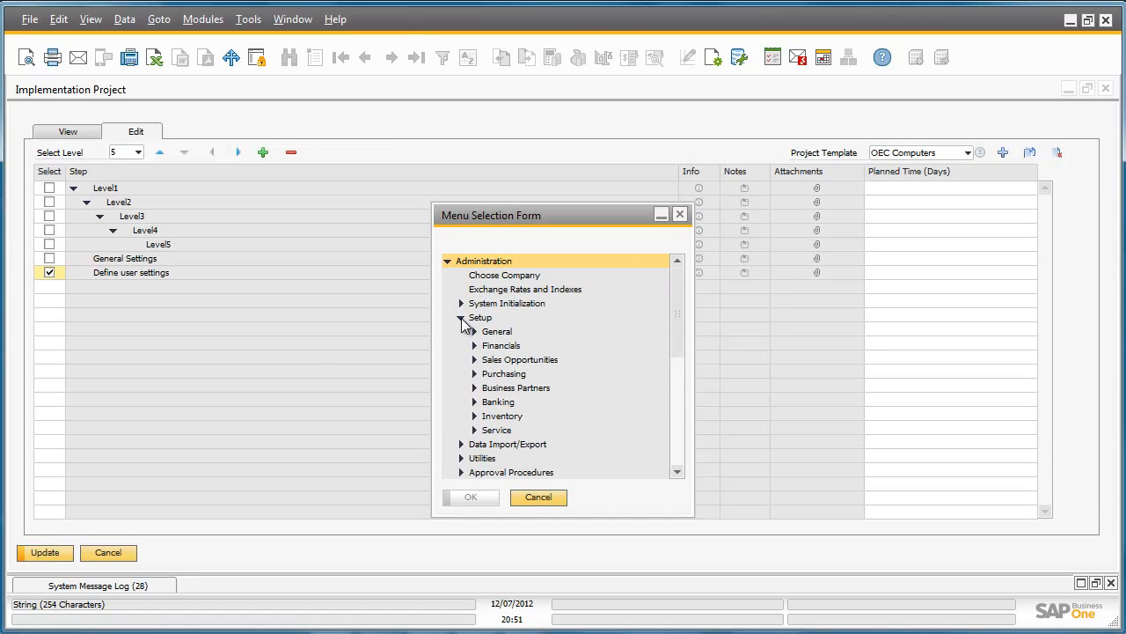
{"action": "left_click", "coordinate": [475, 331]}
{"action": "left_click", "coordinate": [508, 347]}
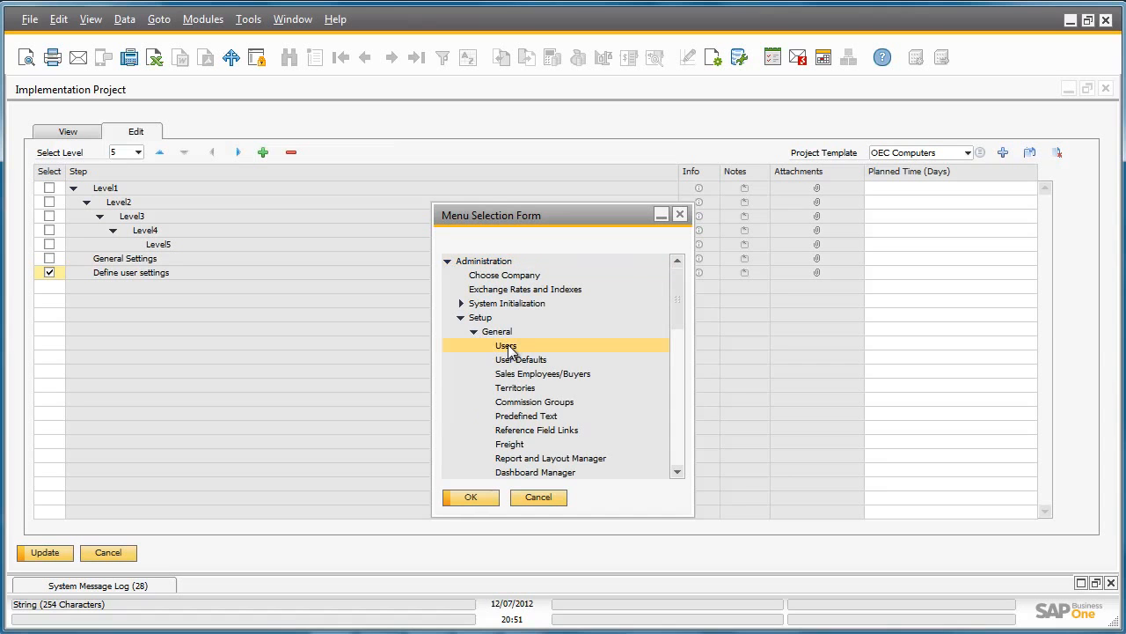
{"action": "left_click", "coordinate": [479, 498]}
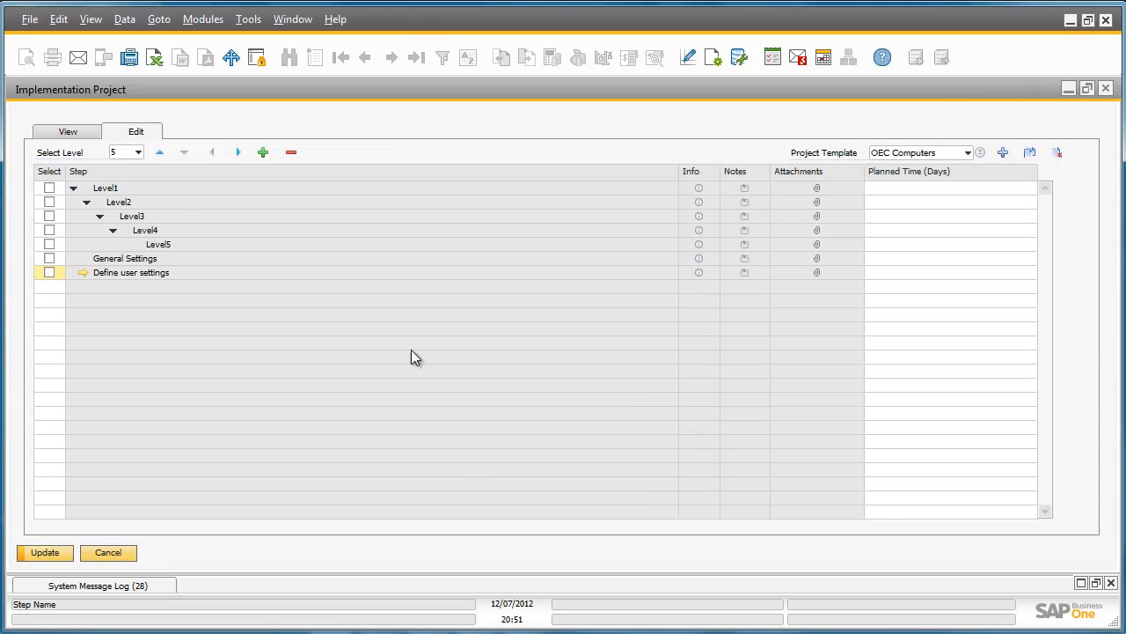
{"action": "left_click", "coordinate": [83, 274]}
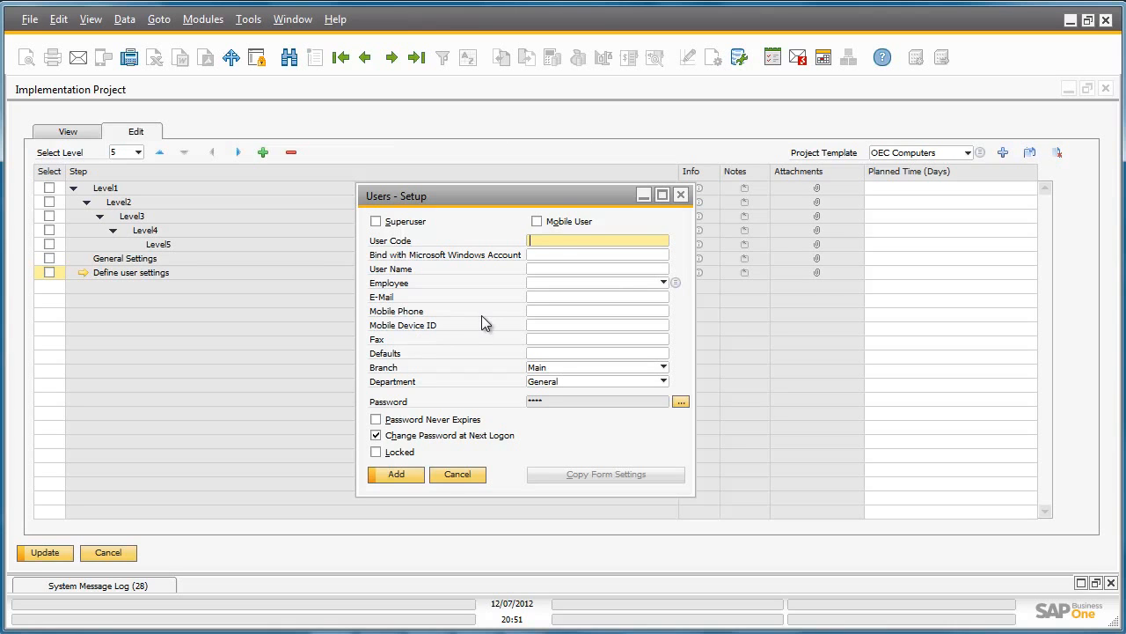
{"action": "left_click", "coordinate": [680, 195]}
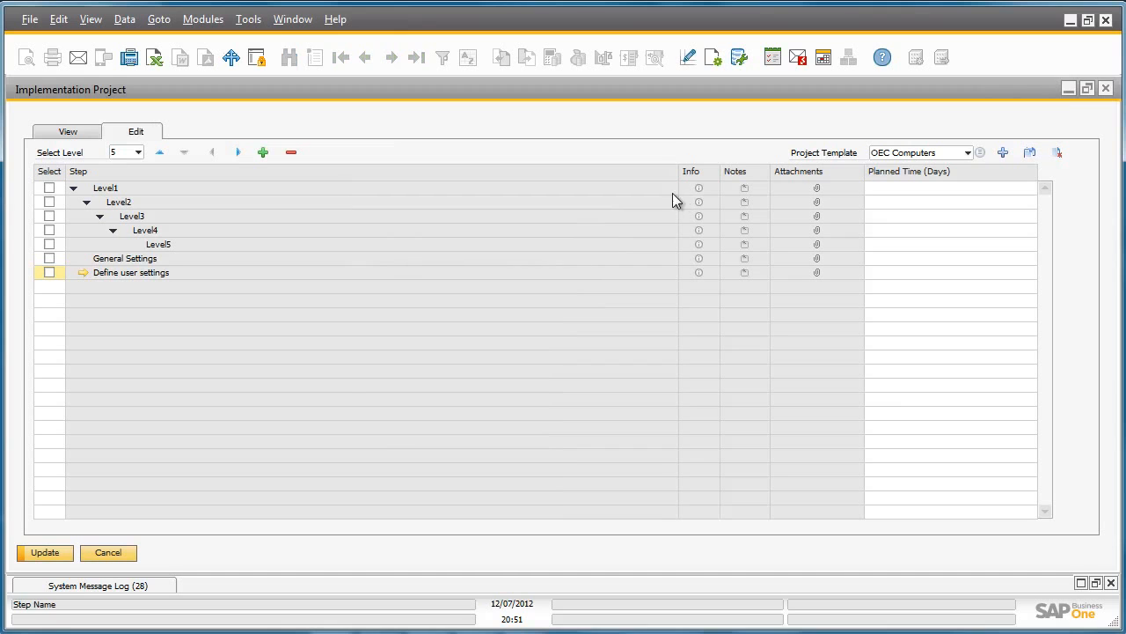
Step: Nest the Define user settings step one level beneath General Settings and view the available display levels
{"action": "left_click", "coordinate": [240, 152]}
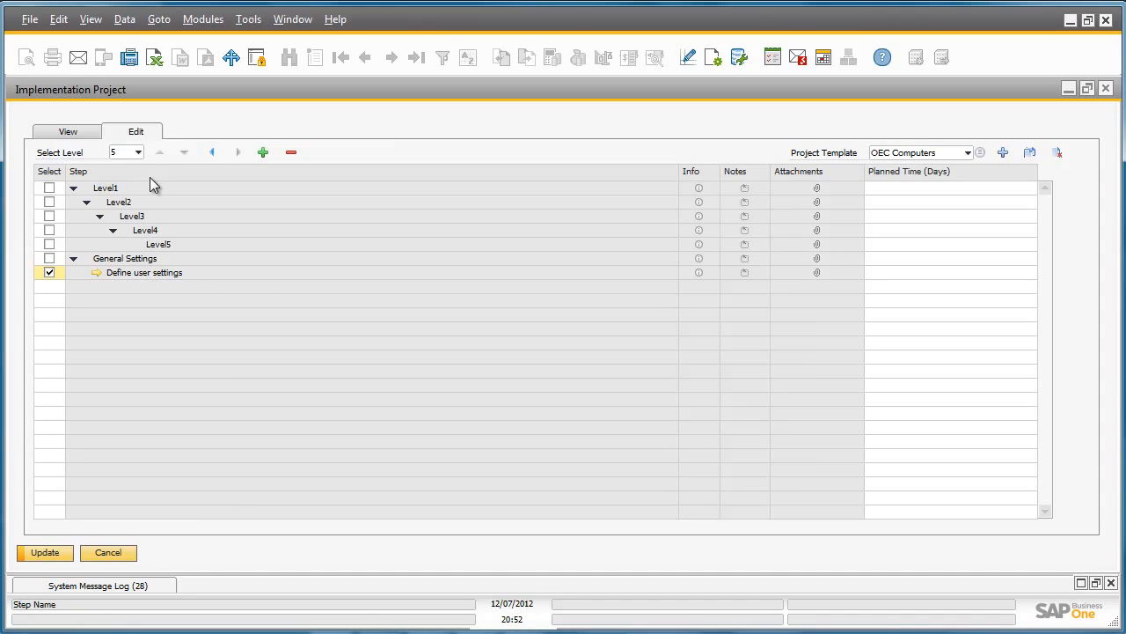
{"action": "left_click", "coordinate": [139, 151]}
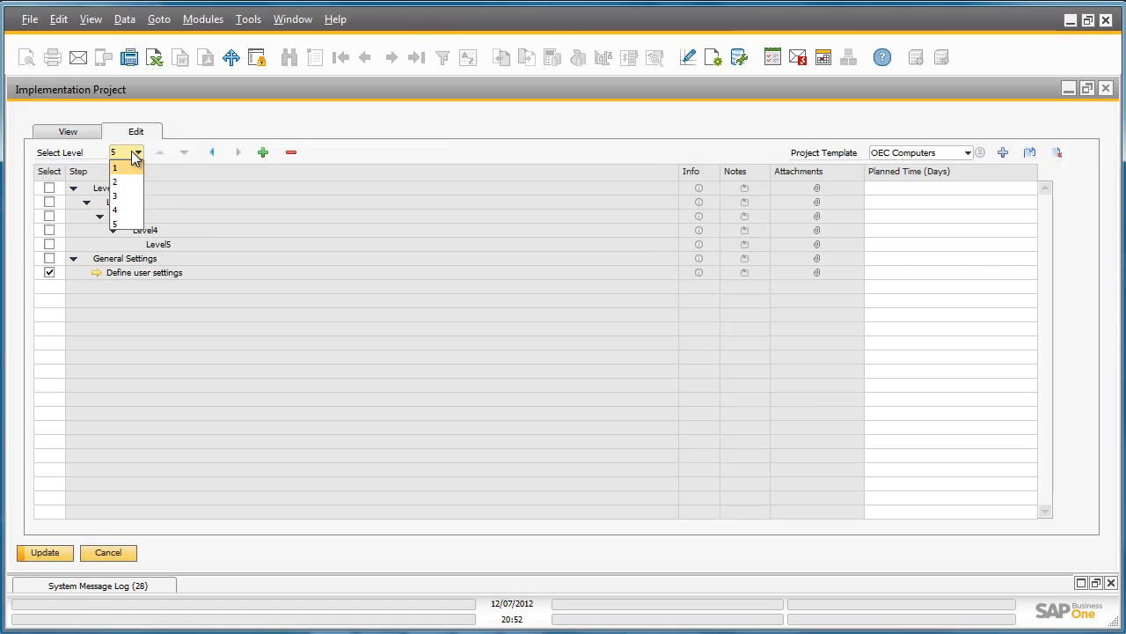
{"action": "left_click", "coordinate": [183, 178]}
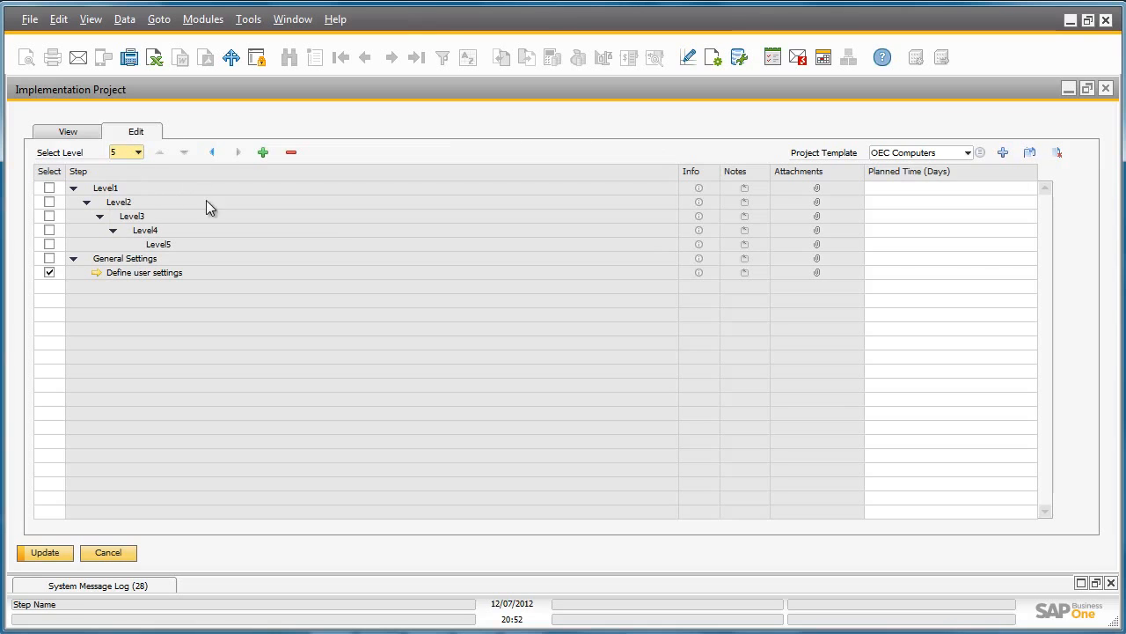
Step: Switch to the Detailed Project Plan template, saving the changes made to the OEC Computers template
{"action": "left_click", "coordinate": [968, 154]}
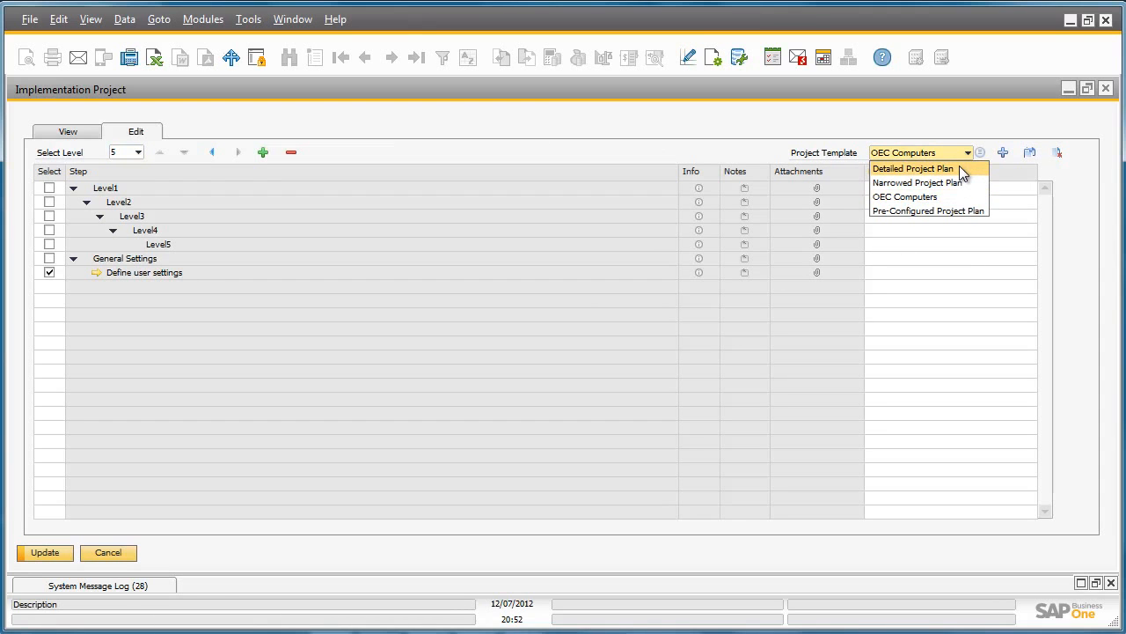
{"action": "left_click", "coordinate": [959, 169]}
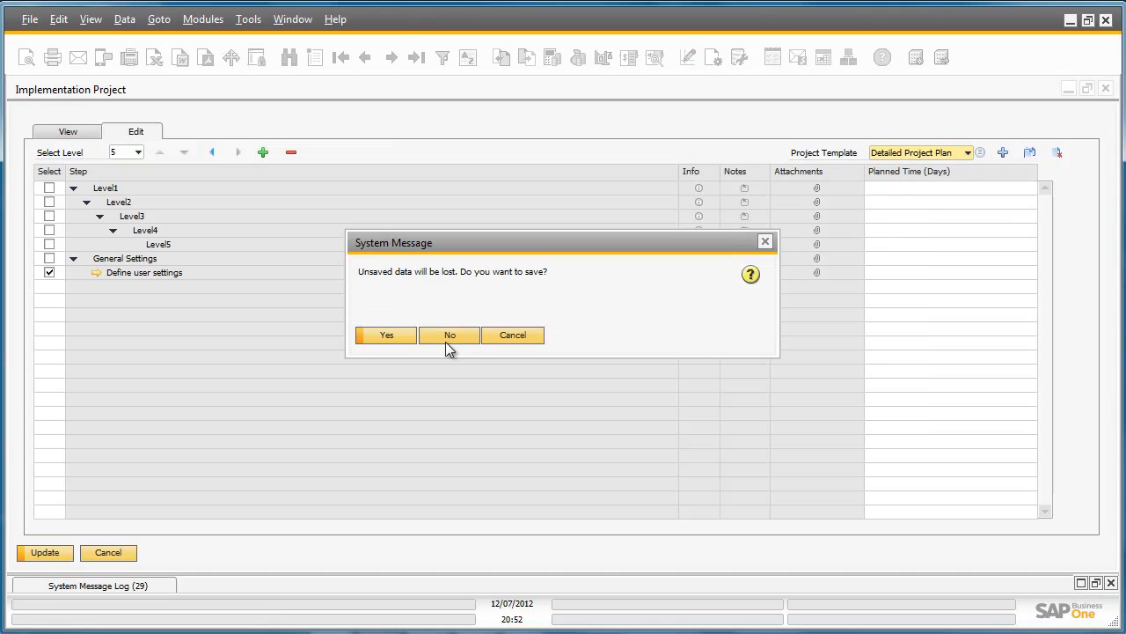
{"action": "left_click", "coordinate": [388, 335]}
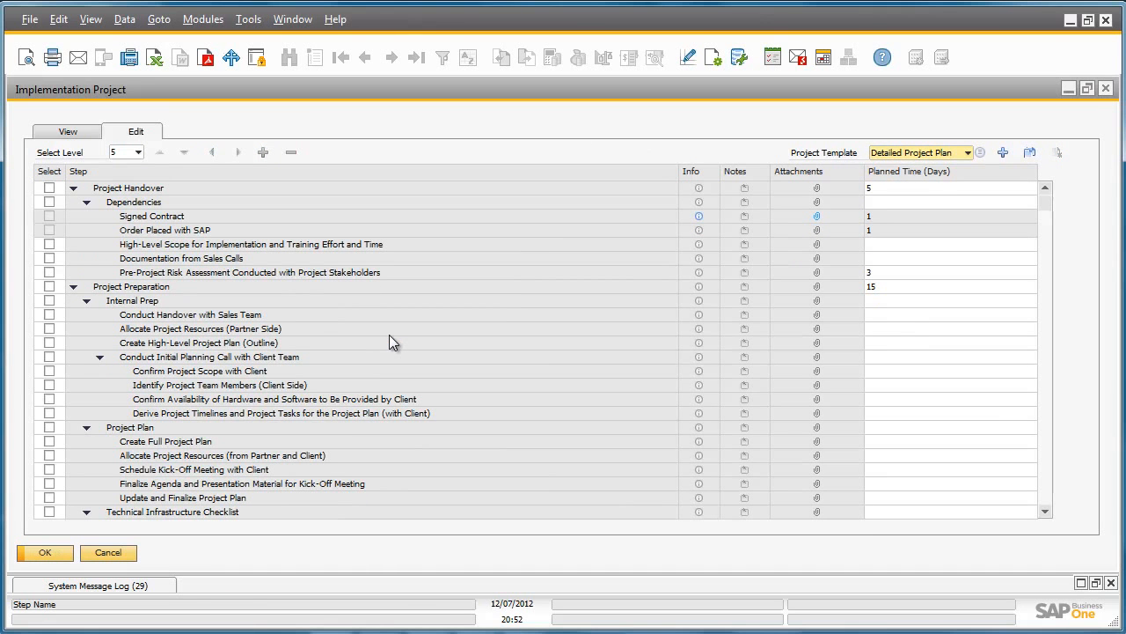
Step: Duplicate the Detailed Project Plan template under the name Detailed Project Plan - OEC
{"action": "left_click", "coordinate": [1031, 154]}
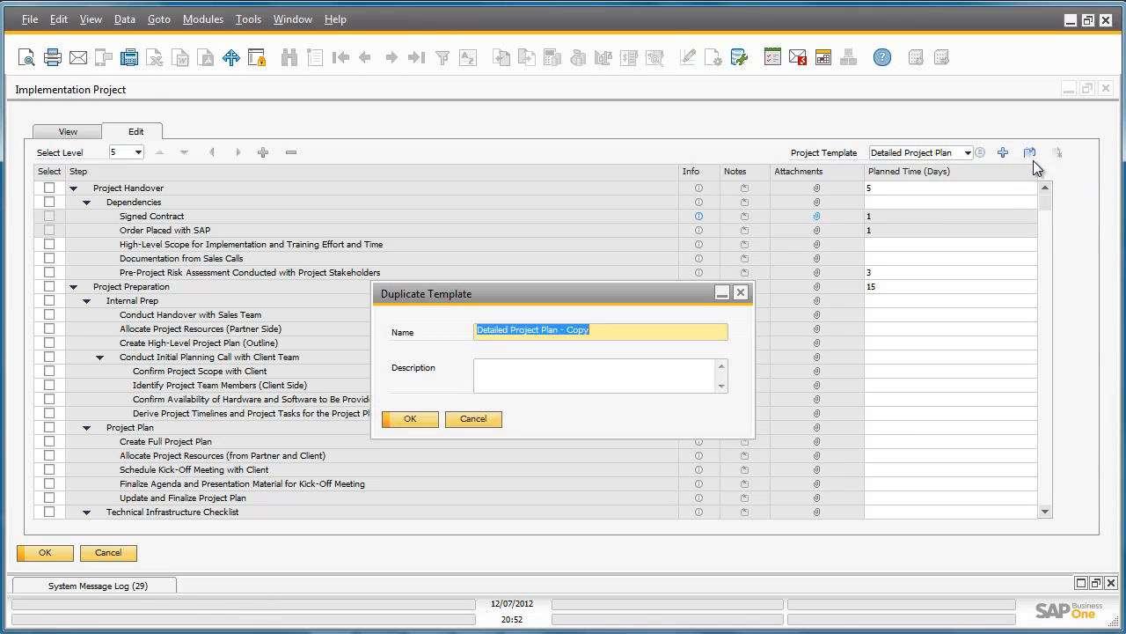
{"action": "key", "text": "ctrl+shift+Left"}
{"action": "type", "text": "OEC"}
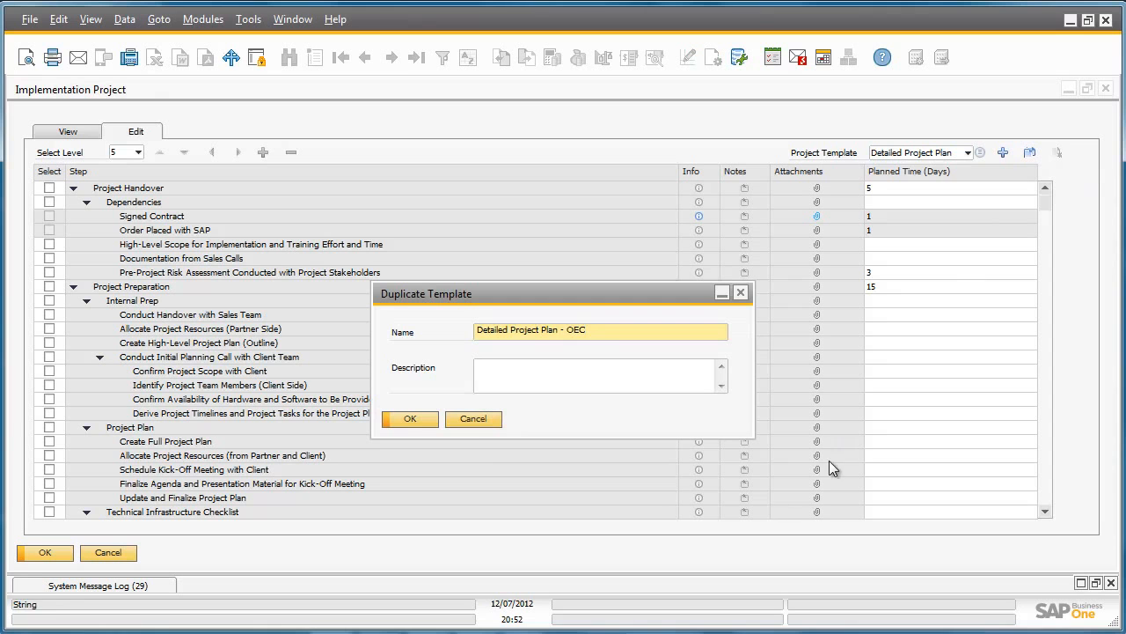
{"action": "left_click", "coordinate": [424, 417]}
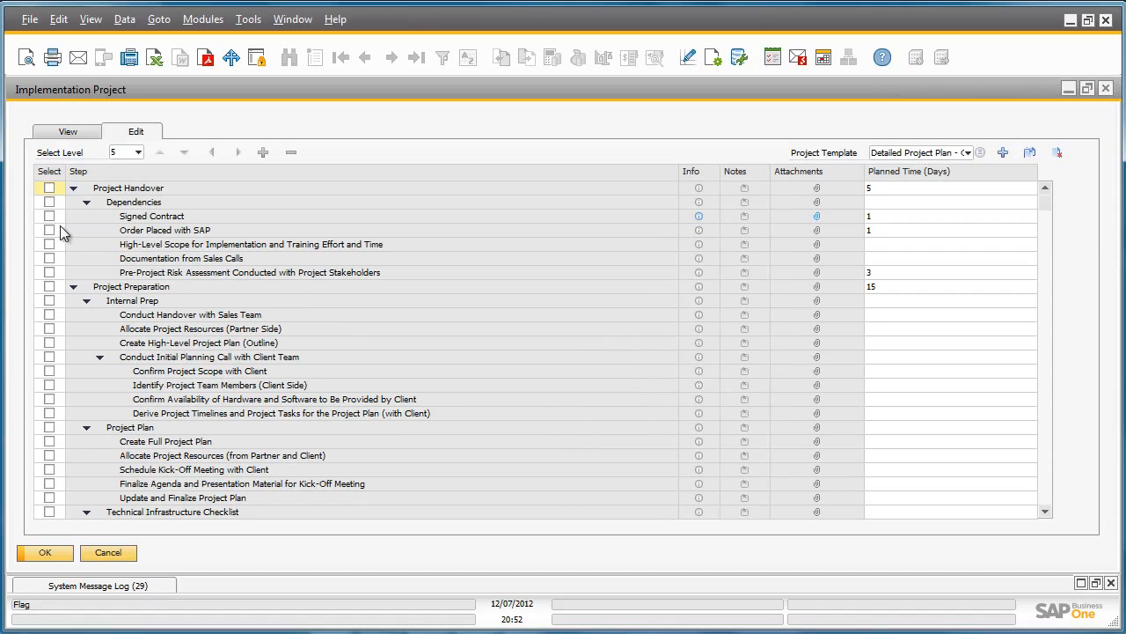
Step: View the Add Step form for the Order Placed with SAP step, dismiss it, and close the implementation project
{"action": "left_click", "coordinate": [49, 230]}
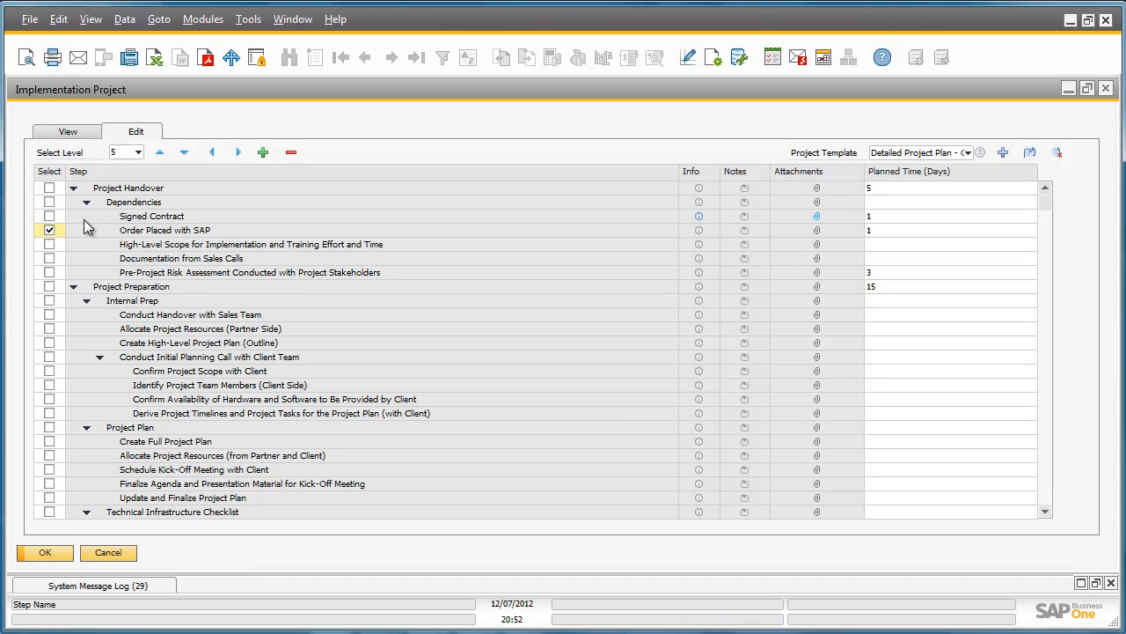
{"action": "left_click", "coordinate": [264, 154]}
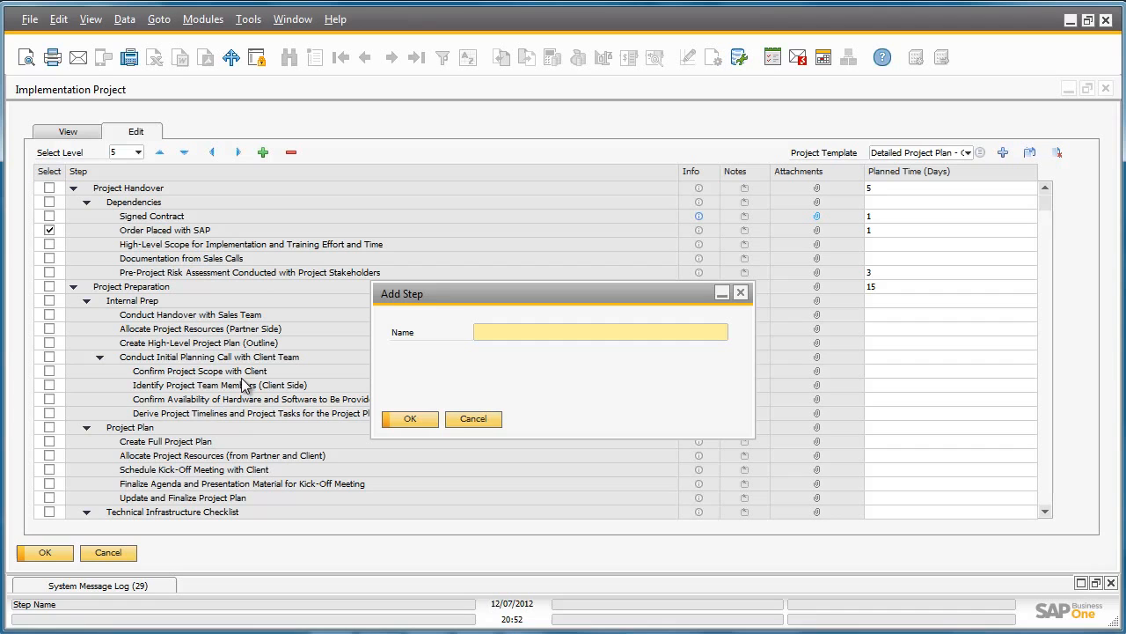
{"action": "left_click", "coordinate": [741, 293]}
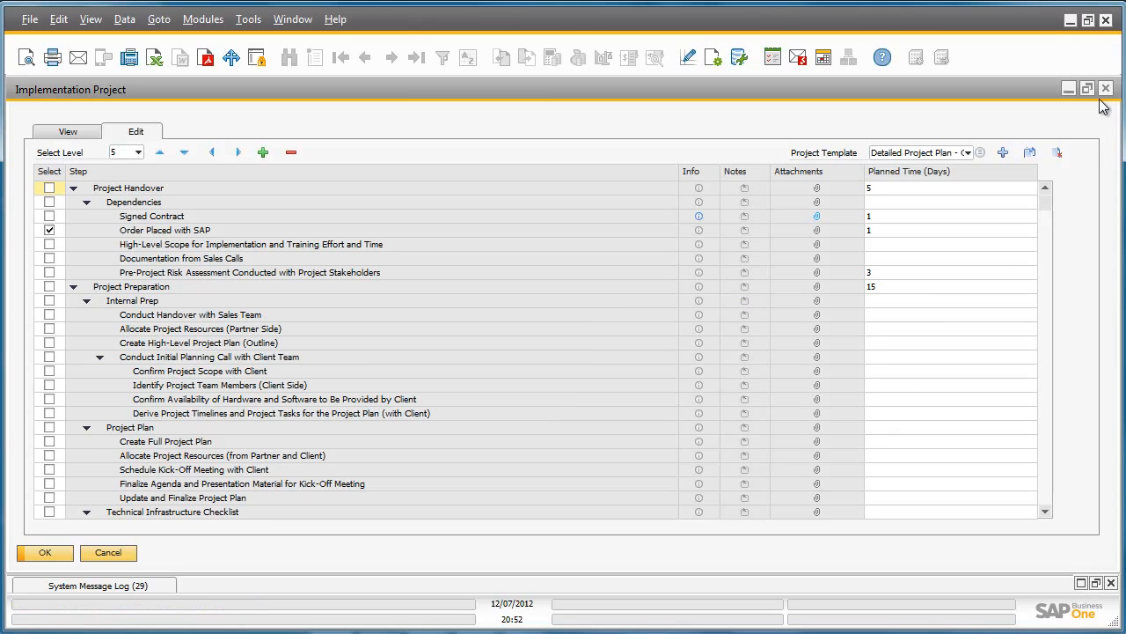
{"action": "left_click", "coordinate": [1106, 90]}
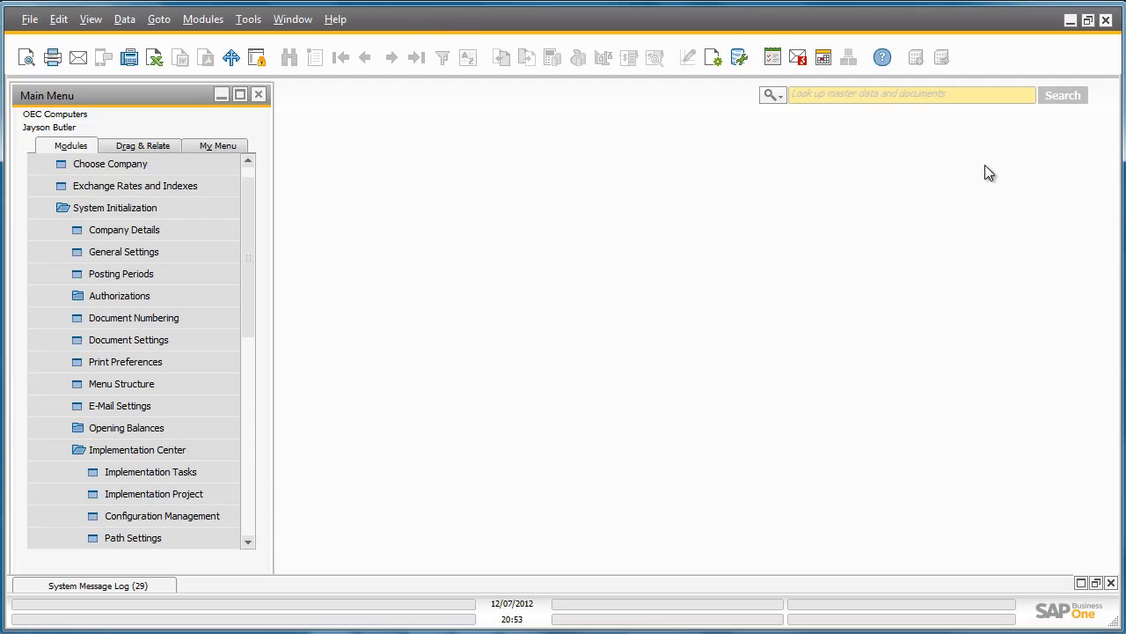
Step: Save the current company configuration in Configuration Management under the suggested name 2012_12_07_2054 and close the window
{"action": "left_click", "coordinate": [229, 515]}
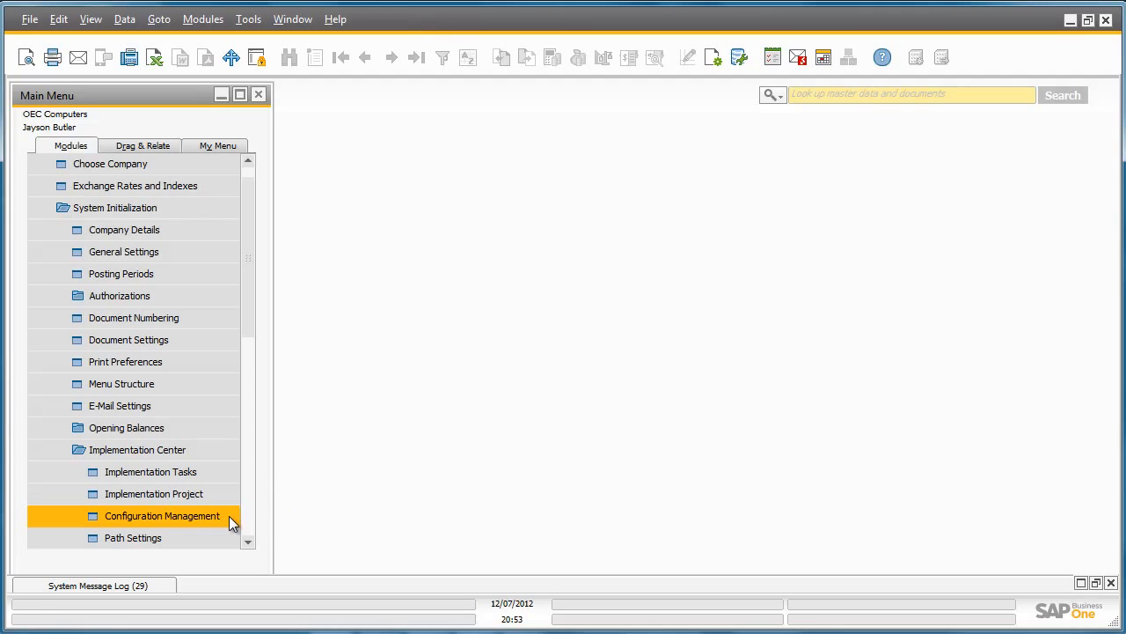
{"action": "left_click", "coordinate": [228, 515]}
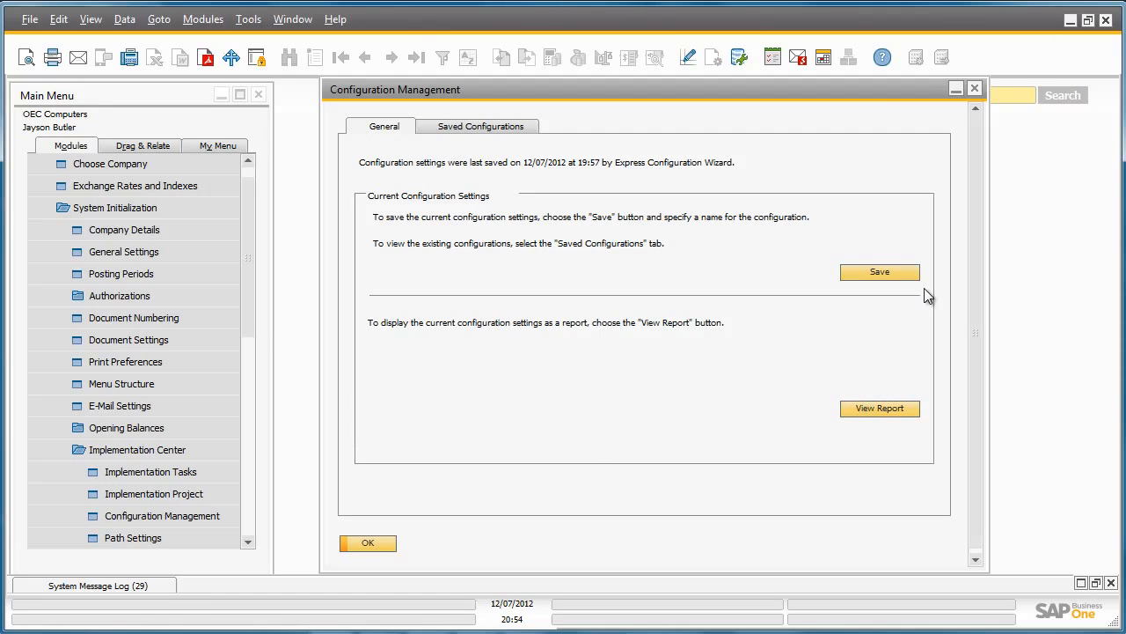
{"action": "left_click", "coordinate": [886, 275]}
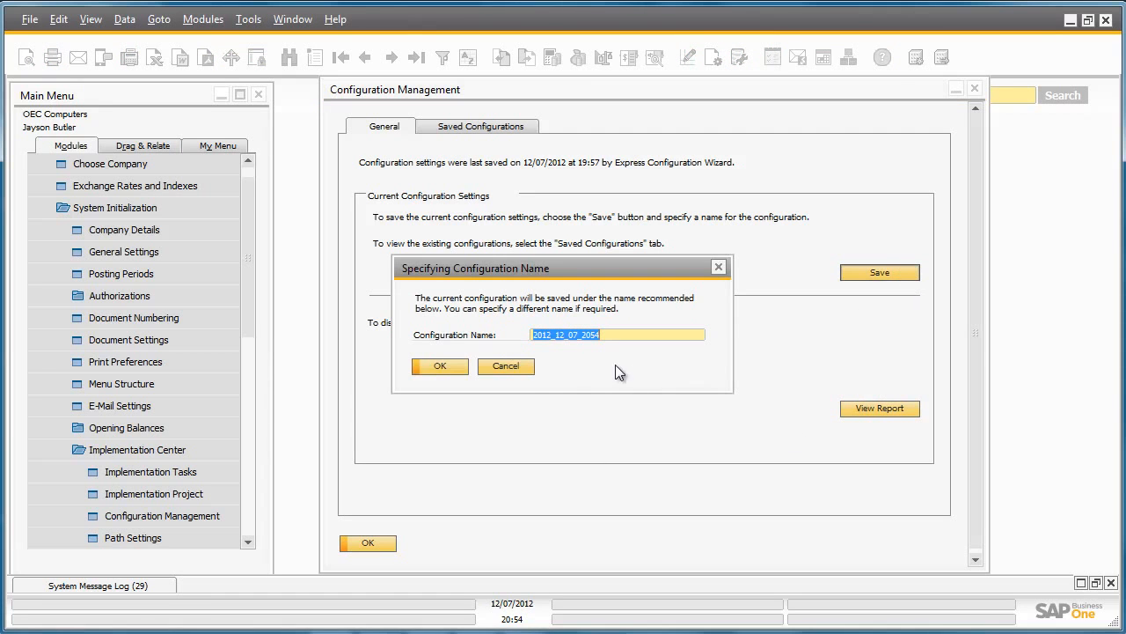
{"action": "left_click", "coordinate": [441, 364]}
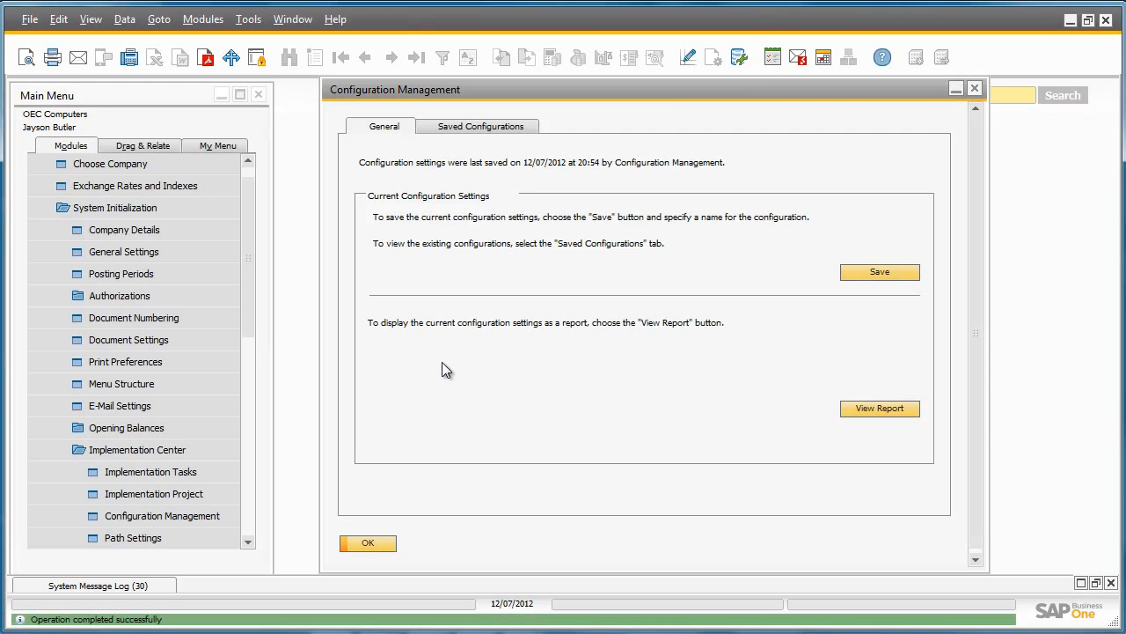
{"action": "left_click", "coordinate": [378, 544]}
Step: Enter a new street and block for the company through the Configure Company Settings implementation task and finish the wizard
{"action": "left_click", "coordinate": [208, 476]}
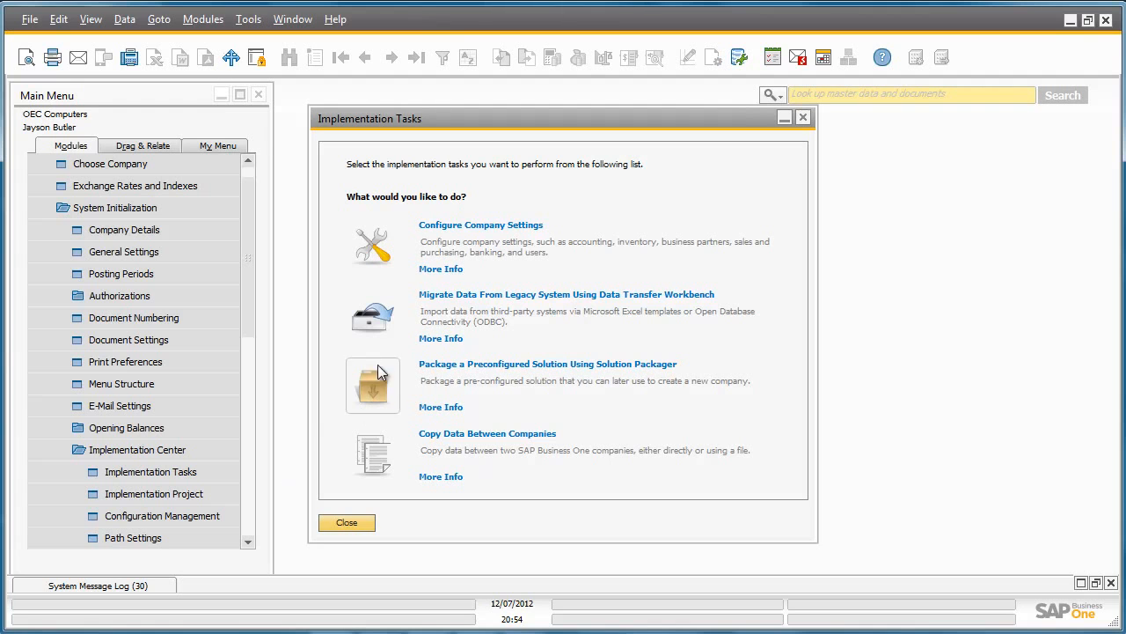
{"action": "left_click", "coordinate": [387, 255]}
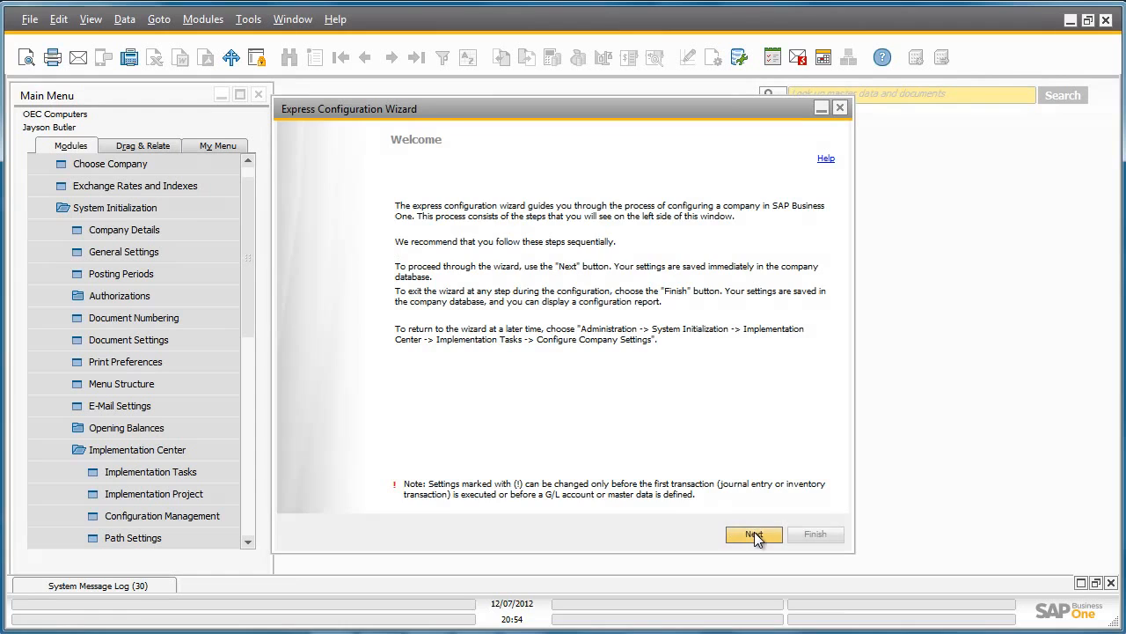
{"action": "left_click", "coordinate": [750, 533]}
{"action": "left_click", "coordinate": [766, 217]}
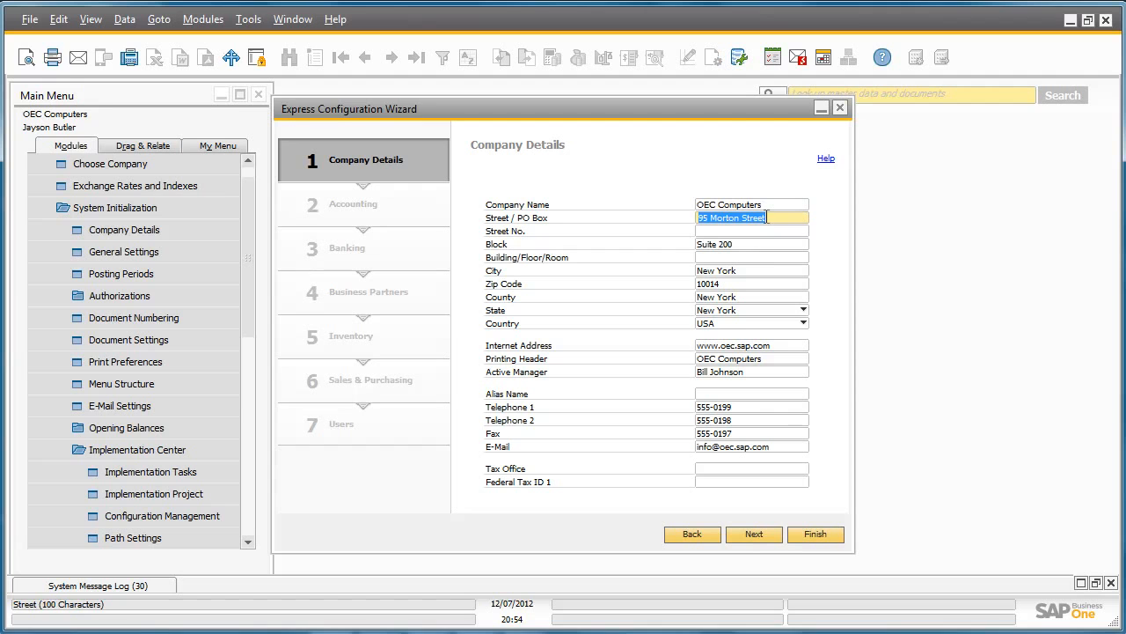
{"action": "type", "text": "34 Field Street"}
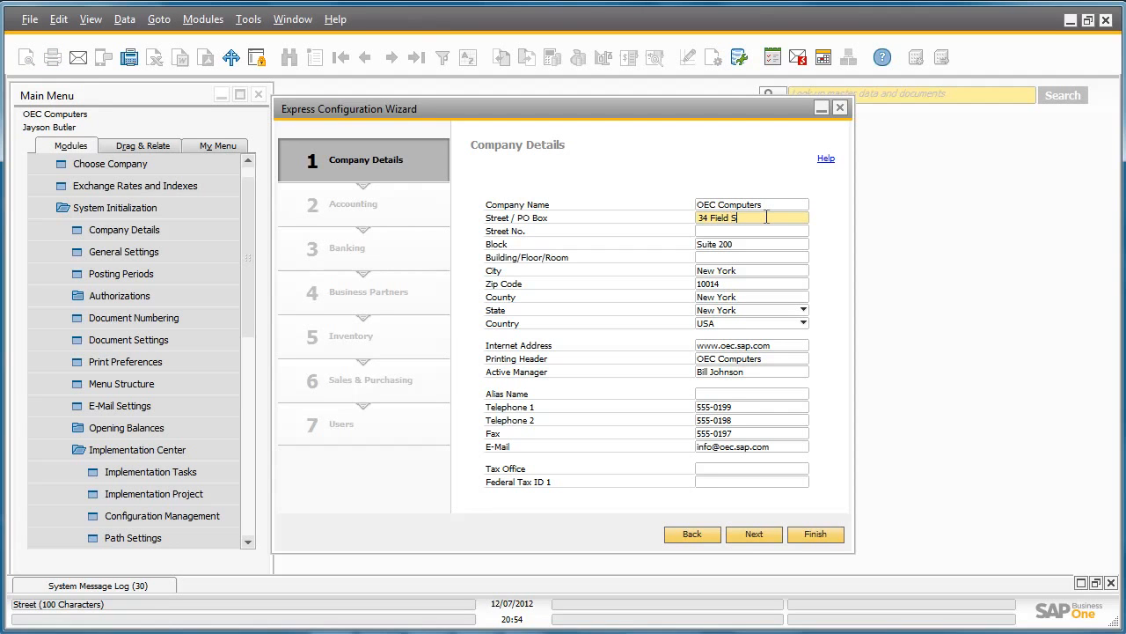
{"action": "left_click", "coordinate": [723, 244]}
{"action": "double_click", "coordinate": [723, 243]}
{"action": "double_click", "coordinate": [727, 244]}
{"action": "type", "text": "18"}
{"action": "left_click", "coordinate": [823, 536]}
{"action": "left_click", "coordinate": [818, 535]}
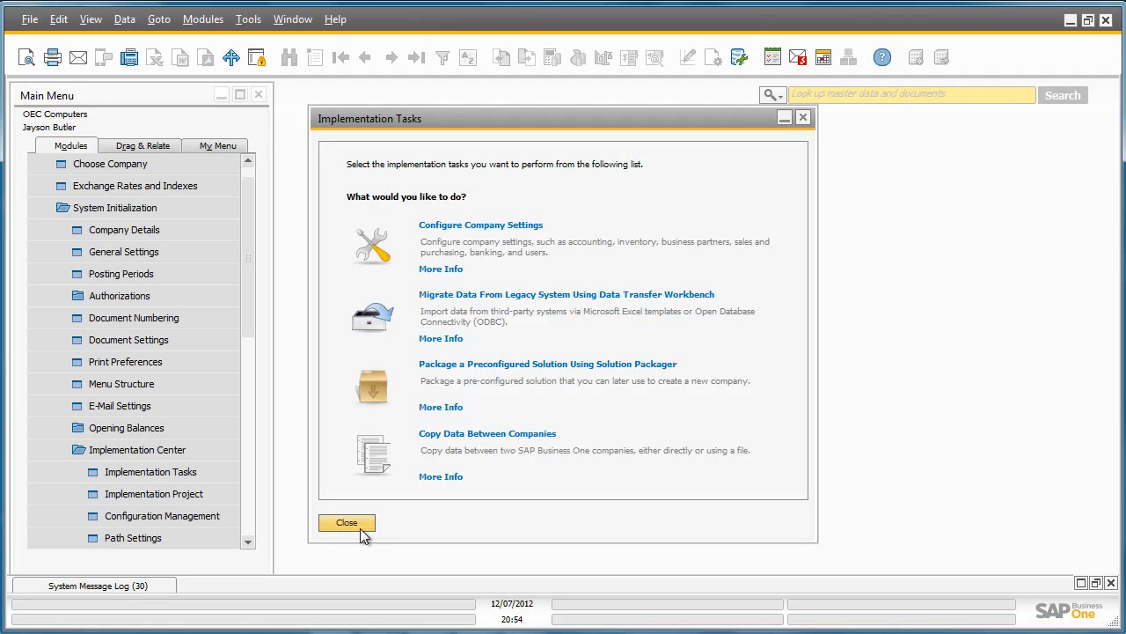
Step: Generate a report comparing the saved configuration 2012_10_07_1300 with the current configuration
{"action": "left_click", "coordinate": [224, 514]}
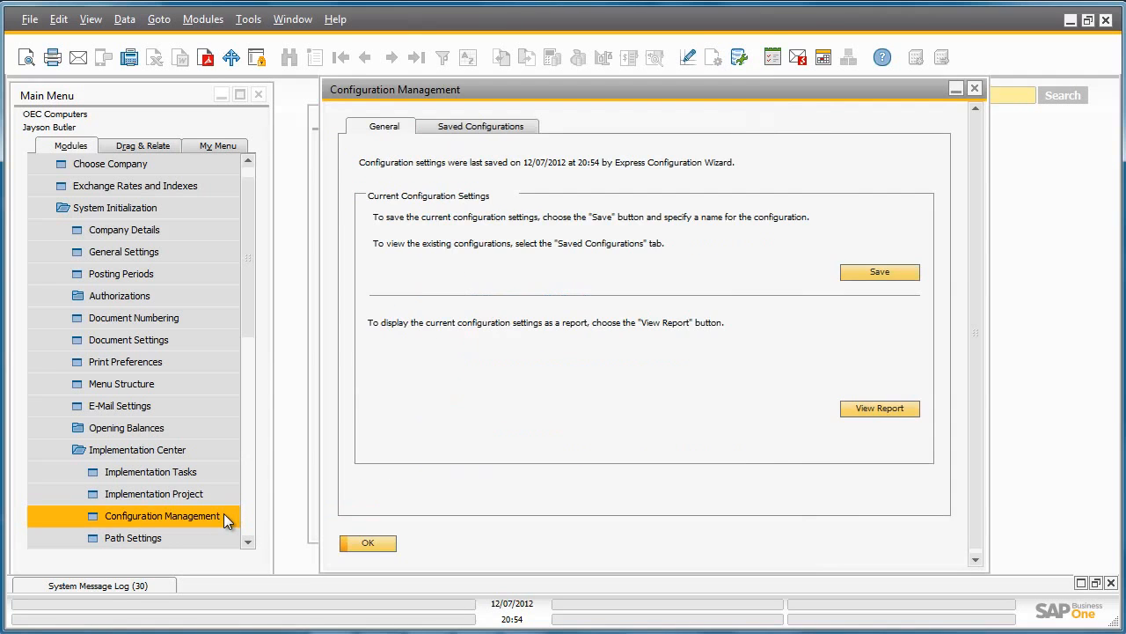
{"action": "left_click", "coordinate": [531, 130]}
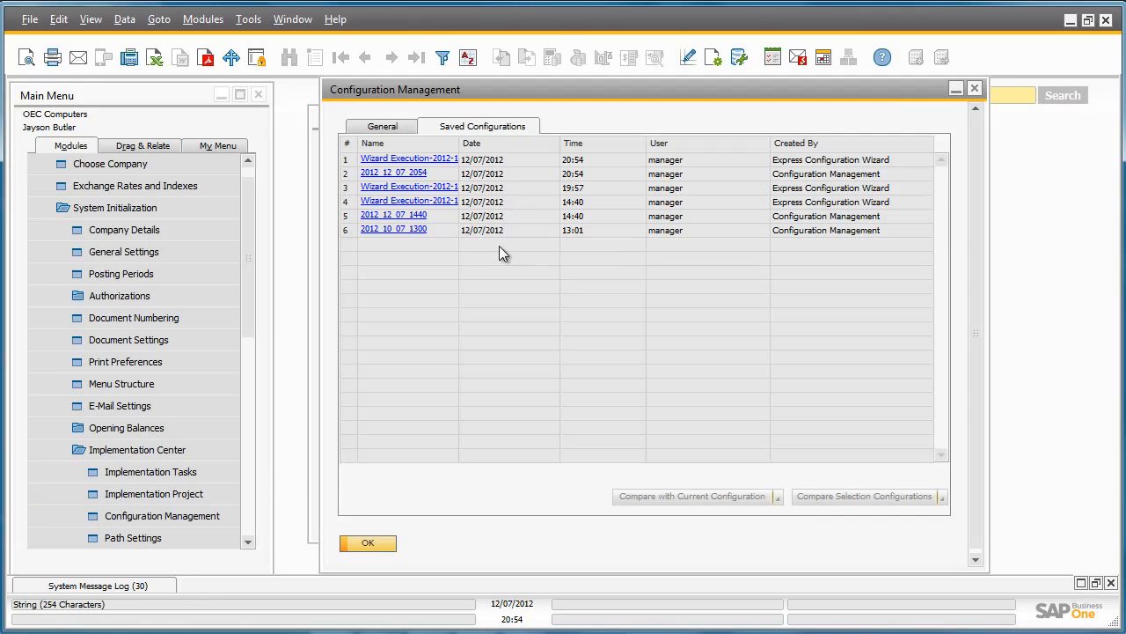
{"action": "left_click", "coordinate": [347, 229]}
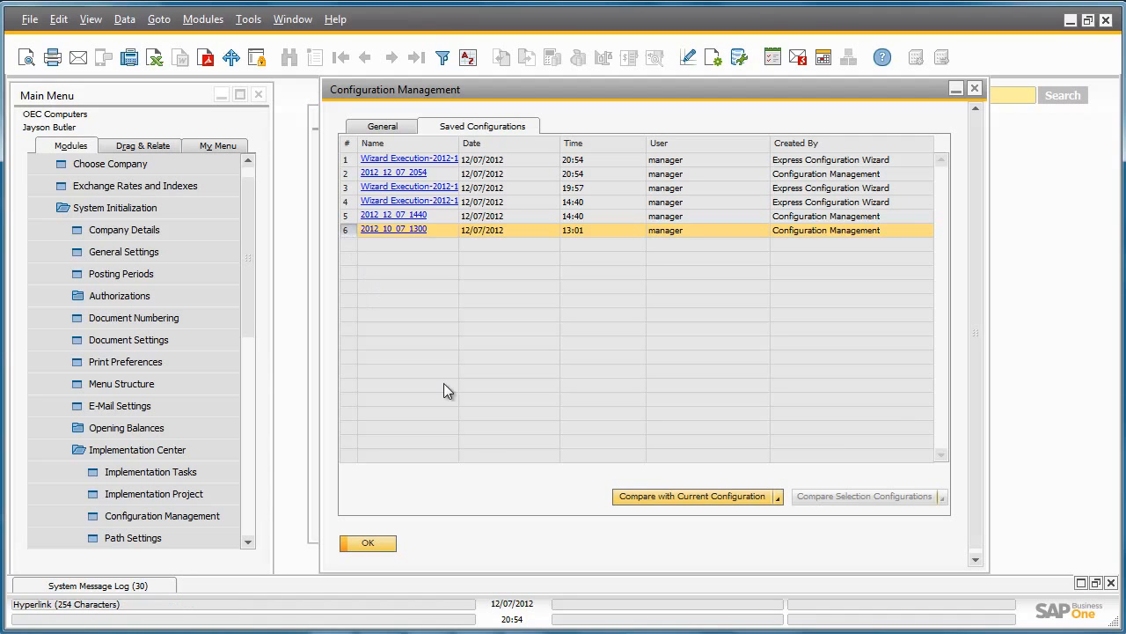
{"action": "left_click", "coordinate": [778, 497]}
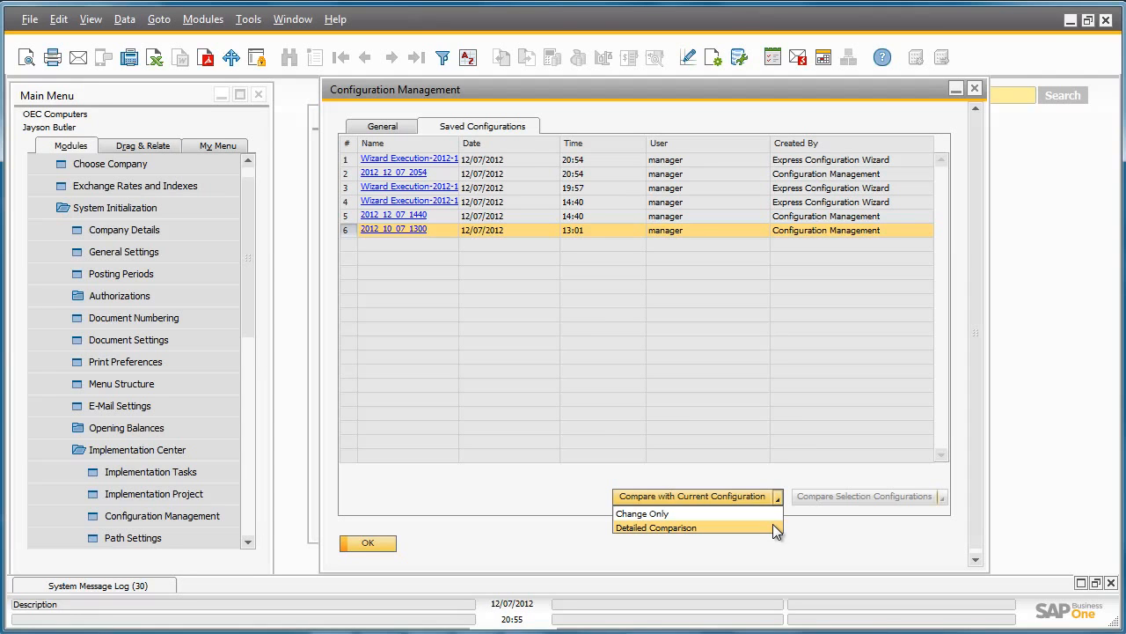
{"action": "left_click", "coordinate": [772, 526]}
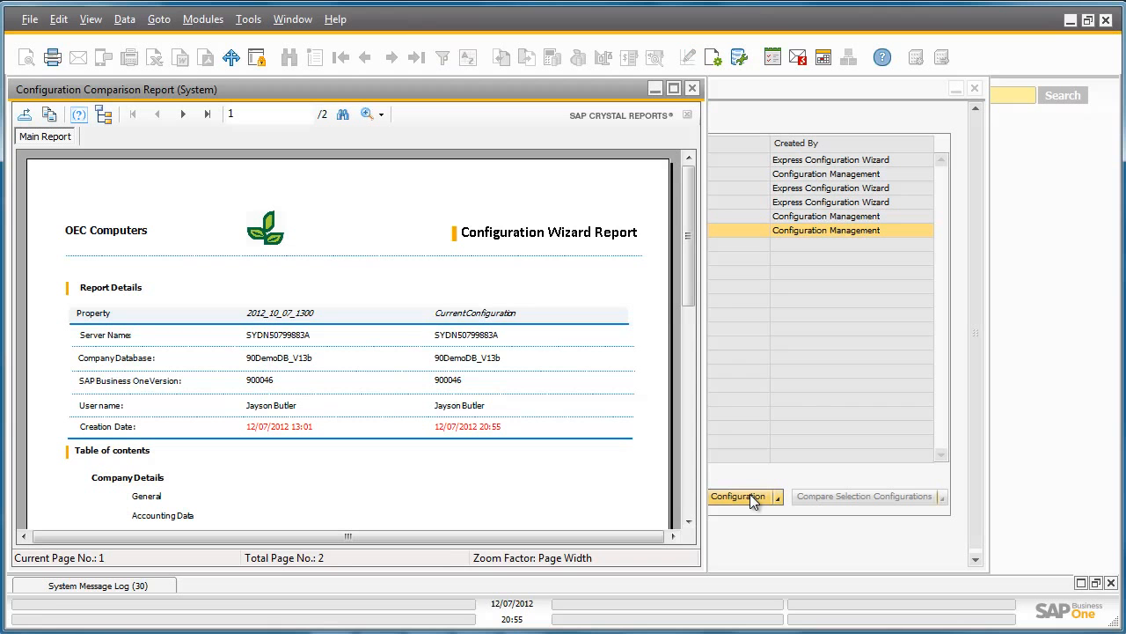
Step: Examine the changed company details on the comparison report's last page, then close the report, Configuration Management and Implementation Tasks
{"action": "left_click_drag", "start_coordinate": [689, 235], "coordinate": [724, 234]}
{"action": "left_click", "coordinate": [207, 114]}
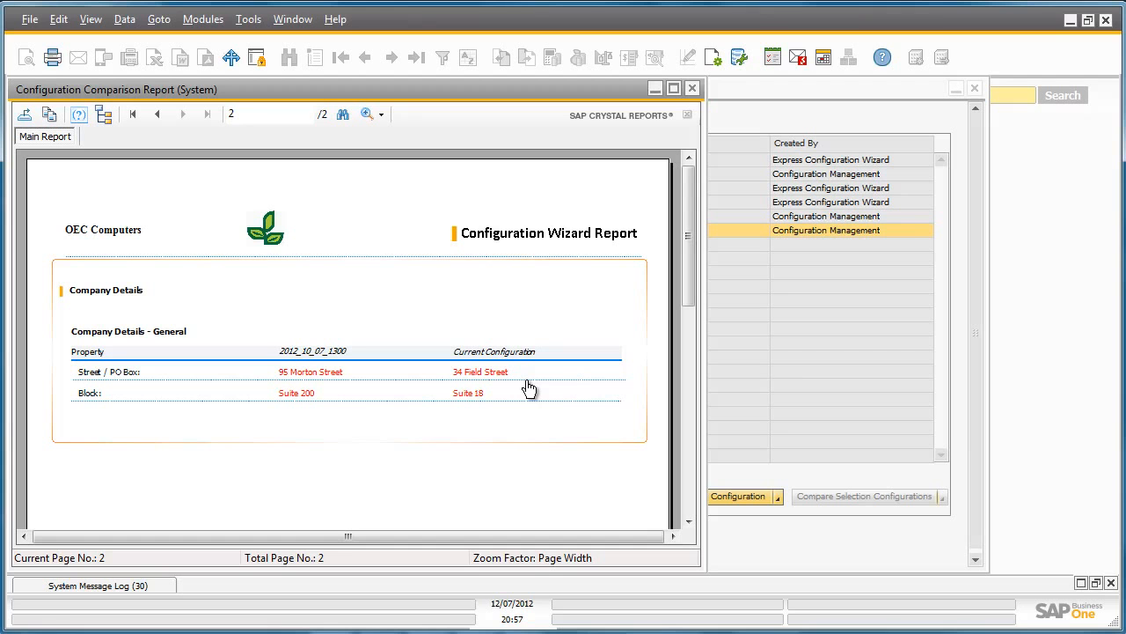
{"action": "left_click", "coordinate": [692, 89]}
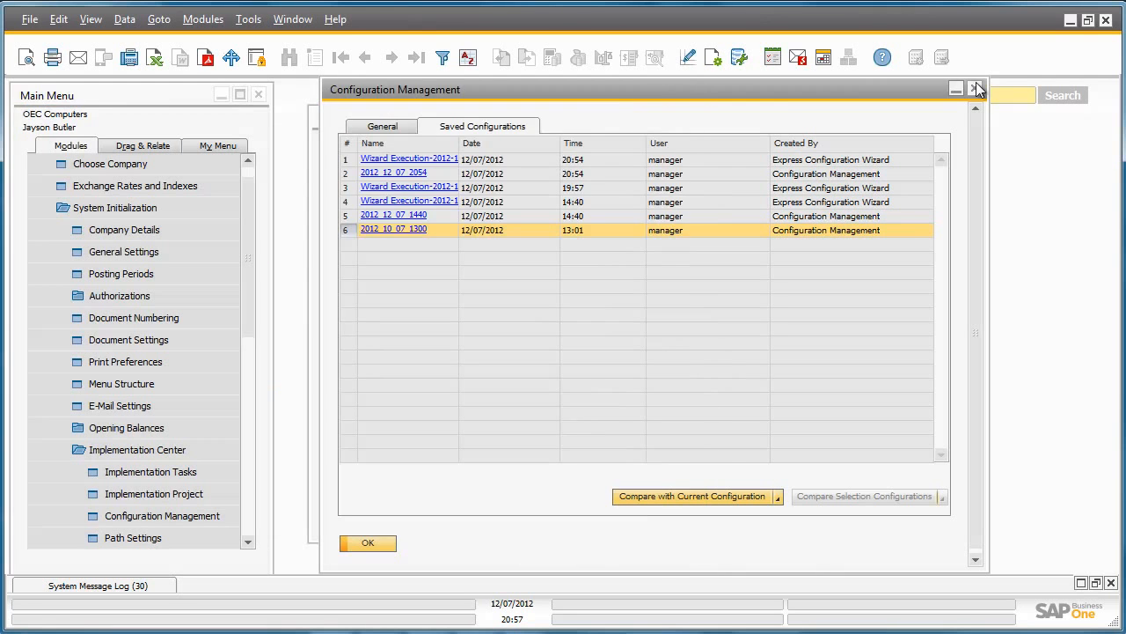
{"action": "left_click", "coordinate": [974, 88]}
{"action": "left_click", "coordinate": [802, 118]}
{"action": "left_click", "coordinate": [802, 118]}
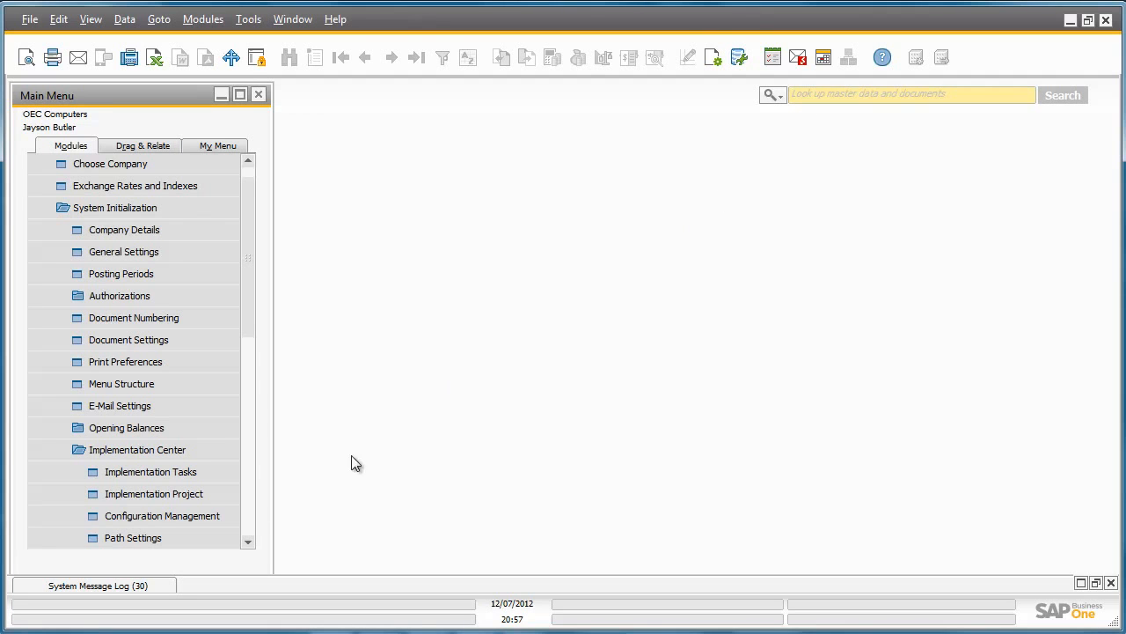
Step: Open the Implementation Center path settings and view the executable paths
{"action": "left_click", "coordinate": [220, 539]}
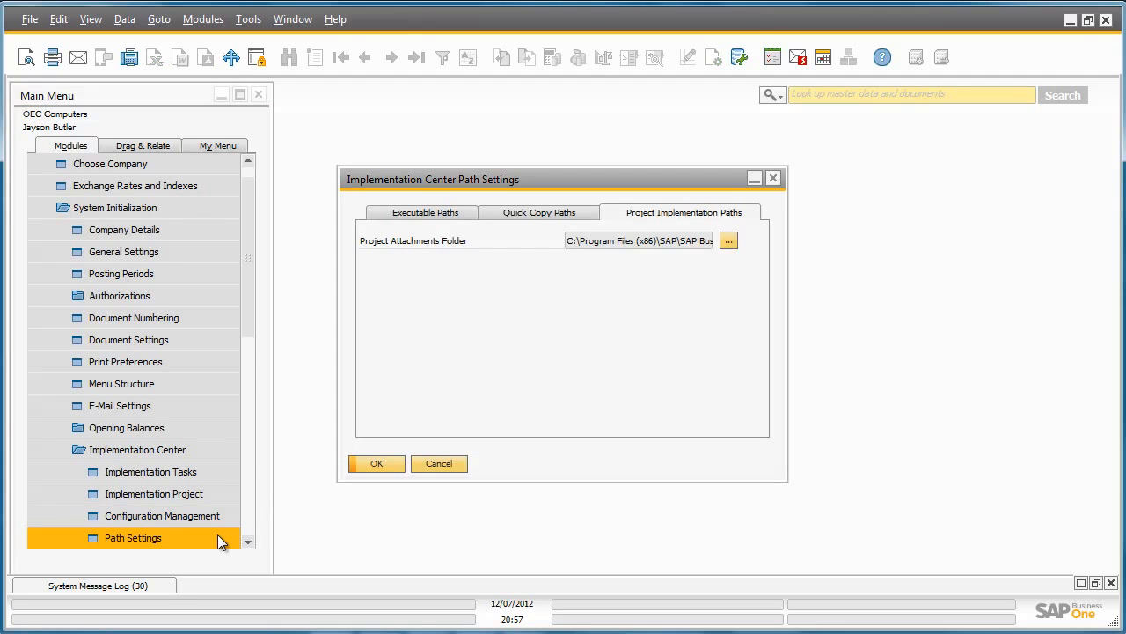
{"action": "left_click", "coordinate": [465, 213]}
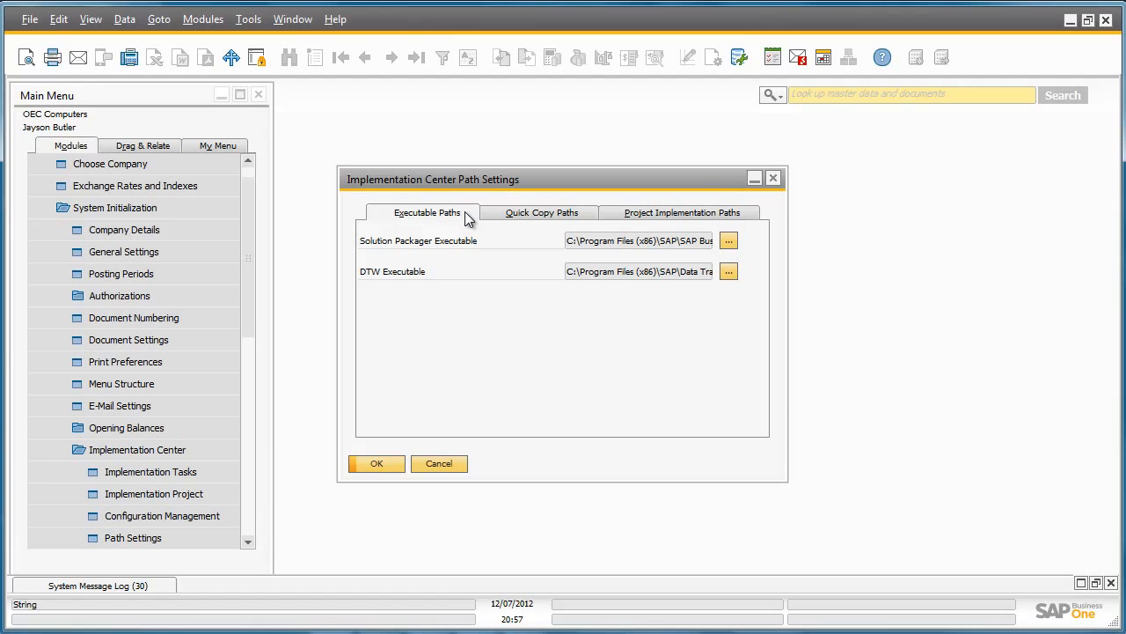